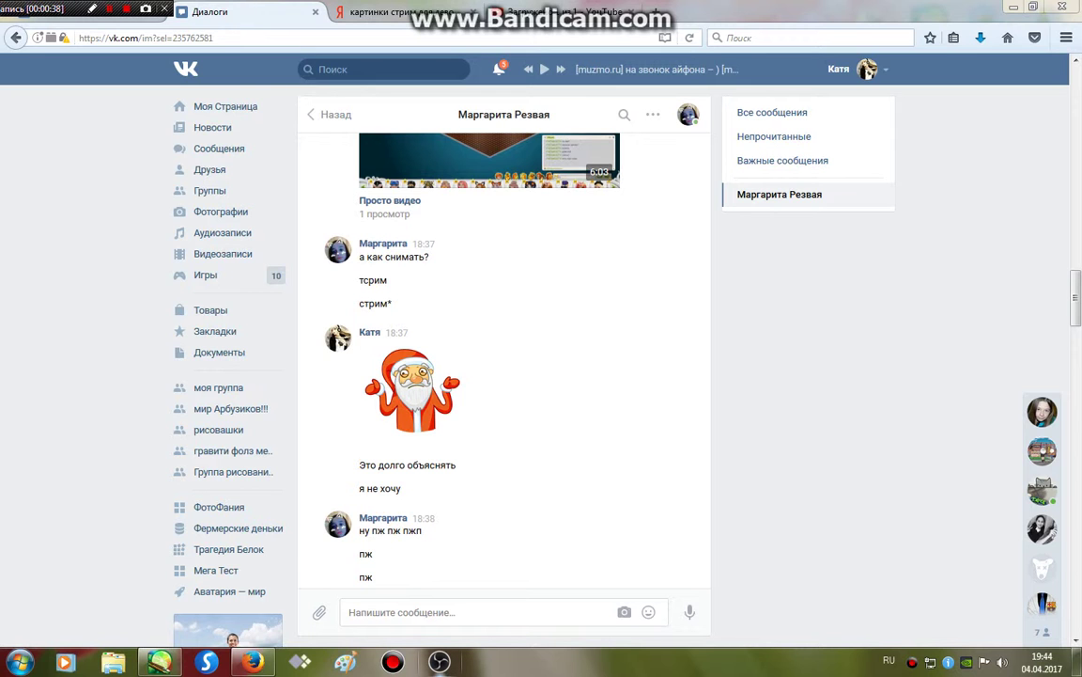
Minimise the browser window and launch OBS Studio
left_click(1014, 7)
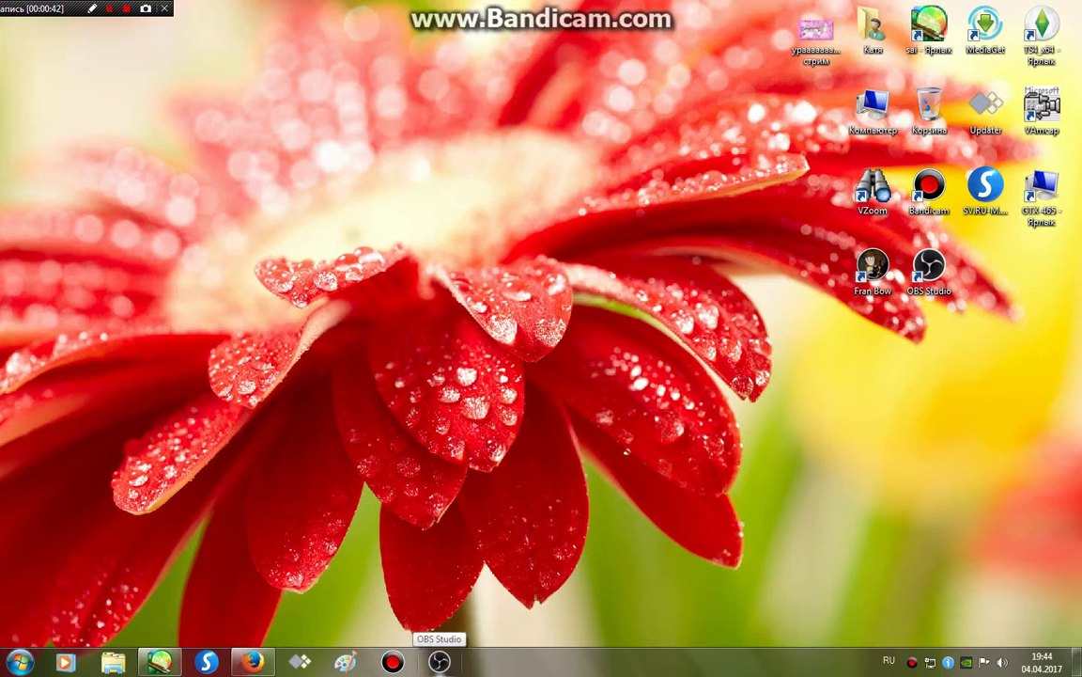
left_click(439, 662)
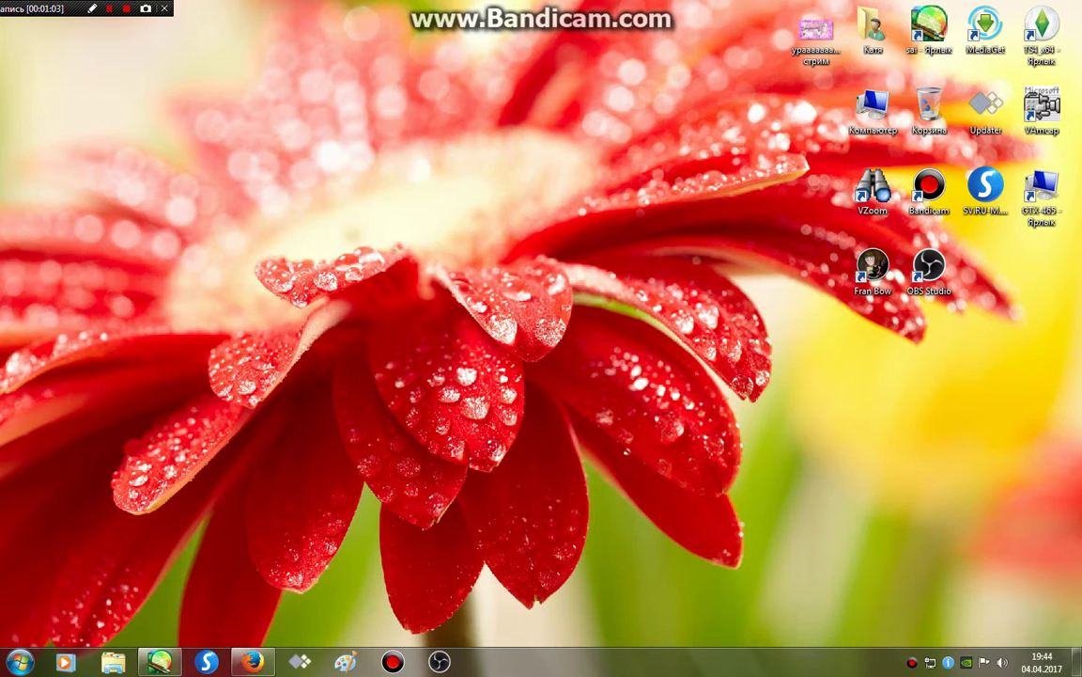
Switch to Paint Tool SAI and close it, discarding the unsaved changes in its open canvases
mouse_move(159, 662)
left_click(143, 594)
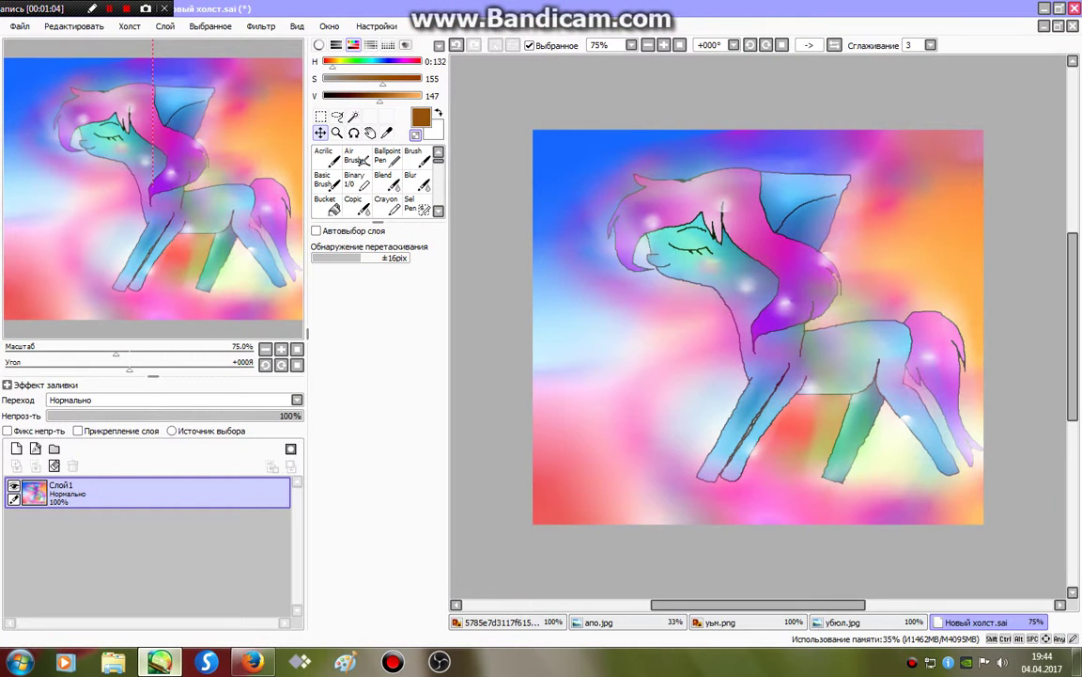
left_click(1074, 9)
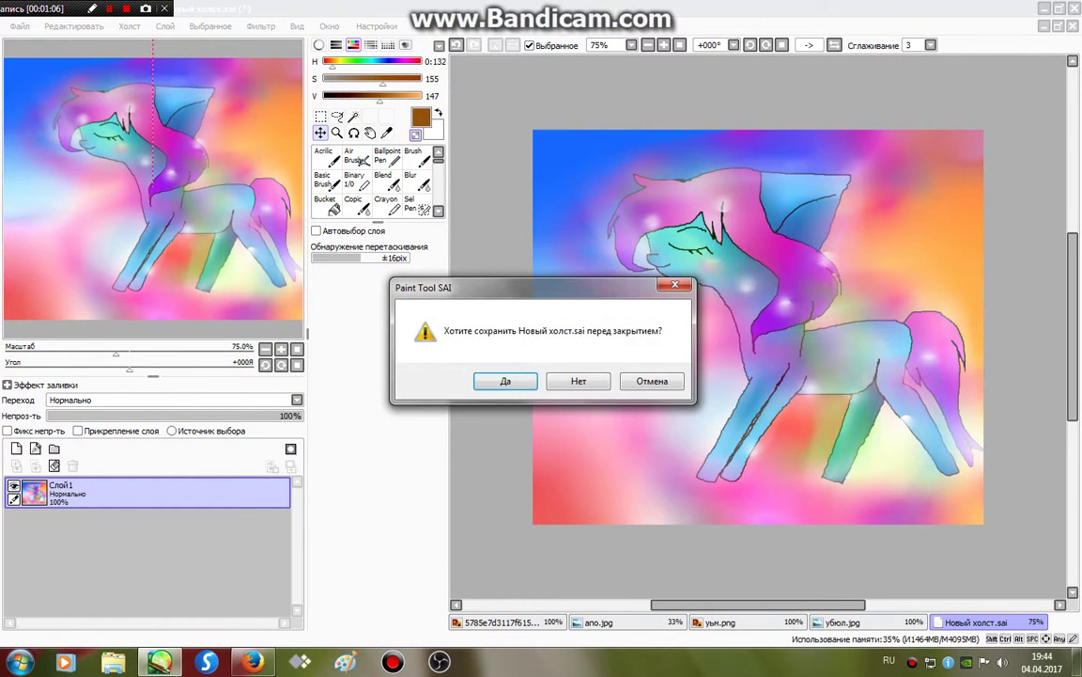
left_click(578, 380)
left_click(571, 381)
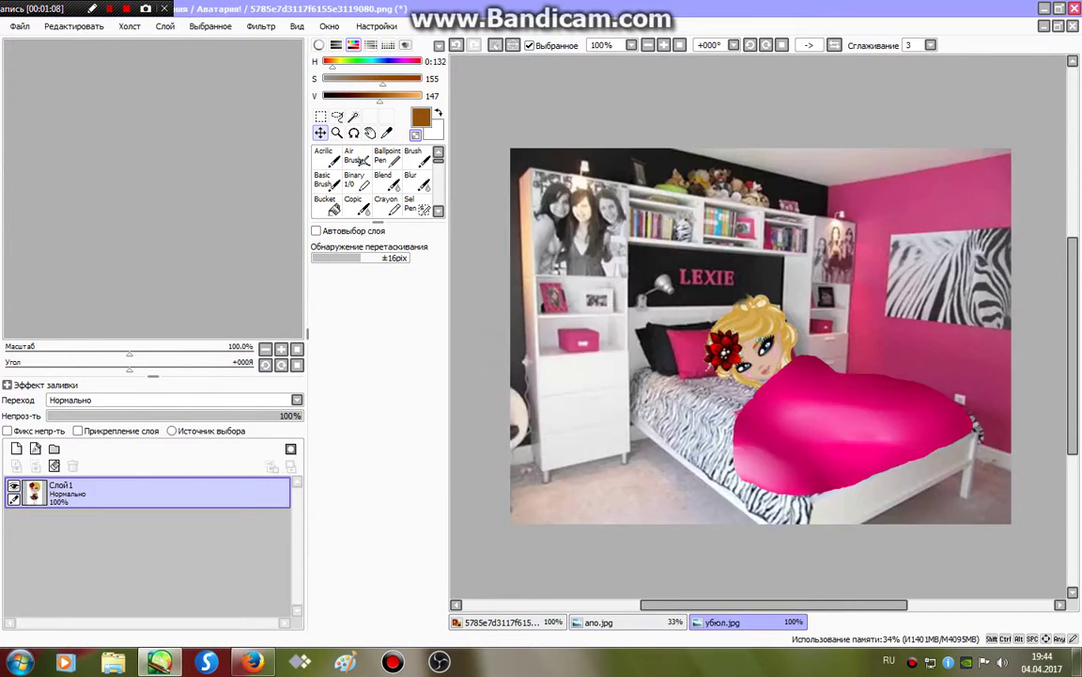
key("Tab")
key("Return")
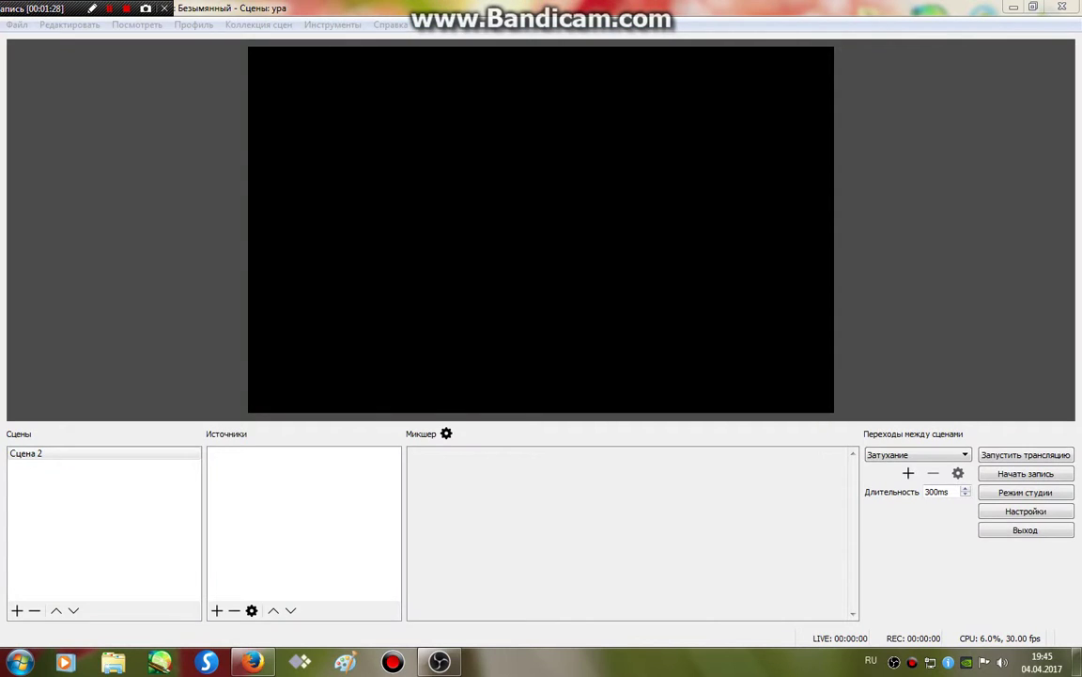
In OBS Studio, delete the scene "Сцена 2" and add a new scene with the suggested name
right_click(88, 455)
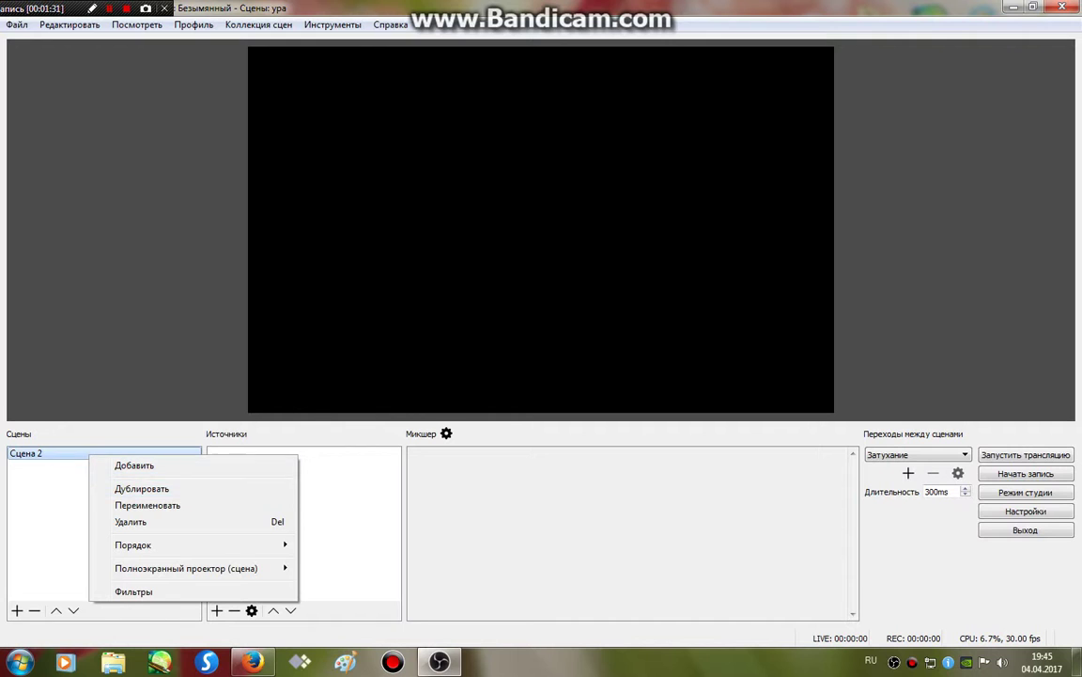
left_click(131, 521)
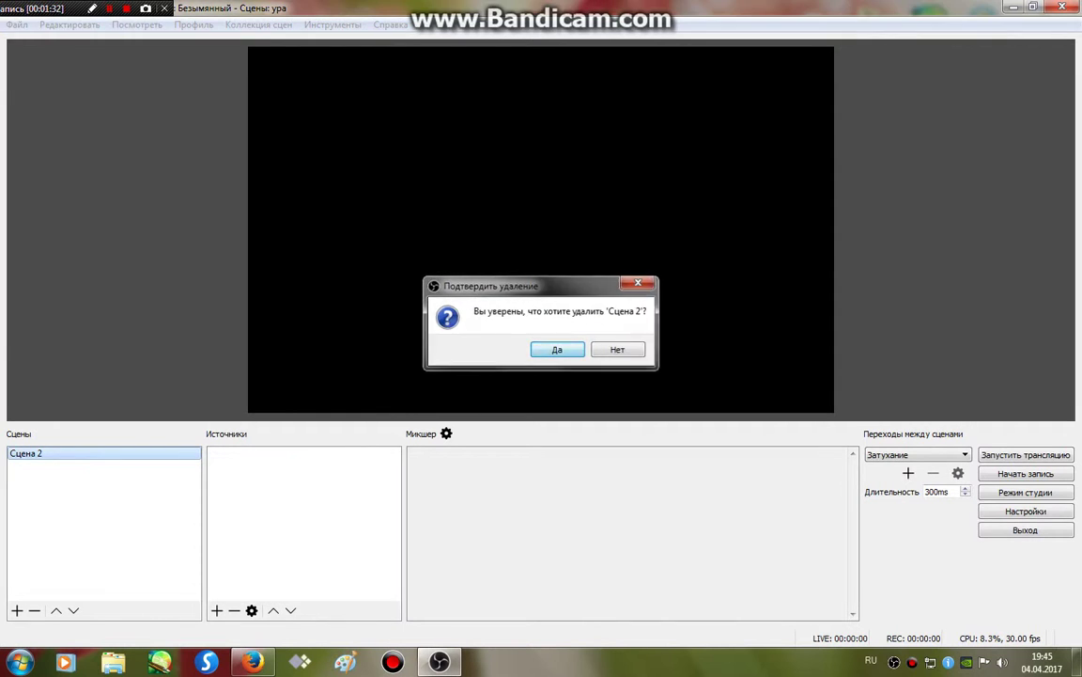
key("Return")
right_click(52, 477)
left_click(92, 488)
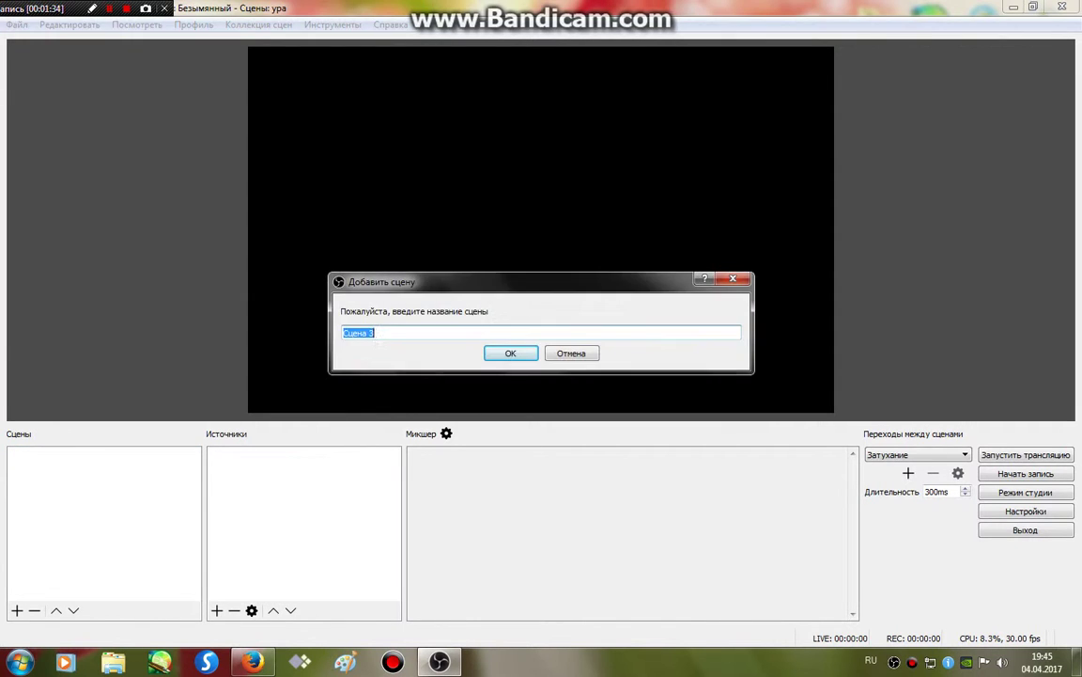
key("Return")
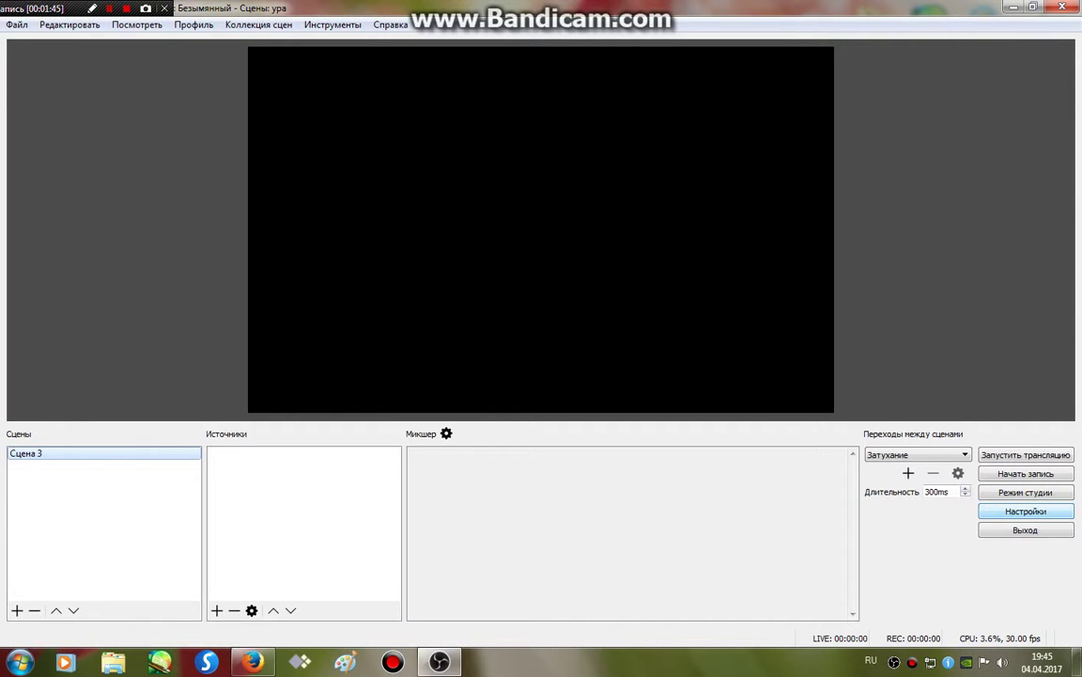
Examine the general, streaming, output, audio, video, hotkey and advanced settings, and close them without making changes
left_click(1026, 511)
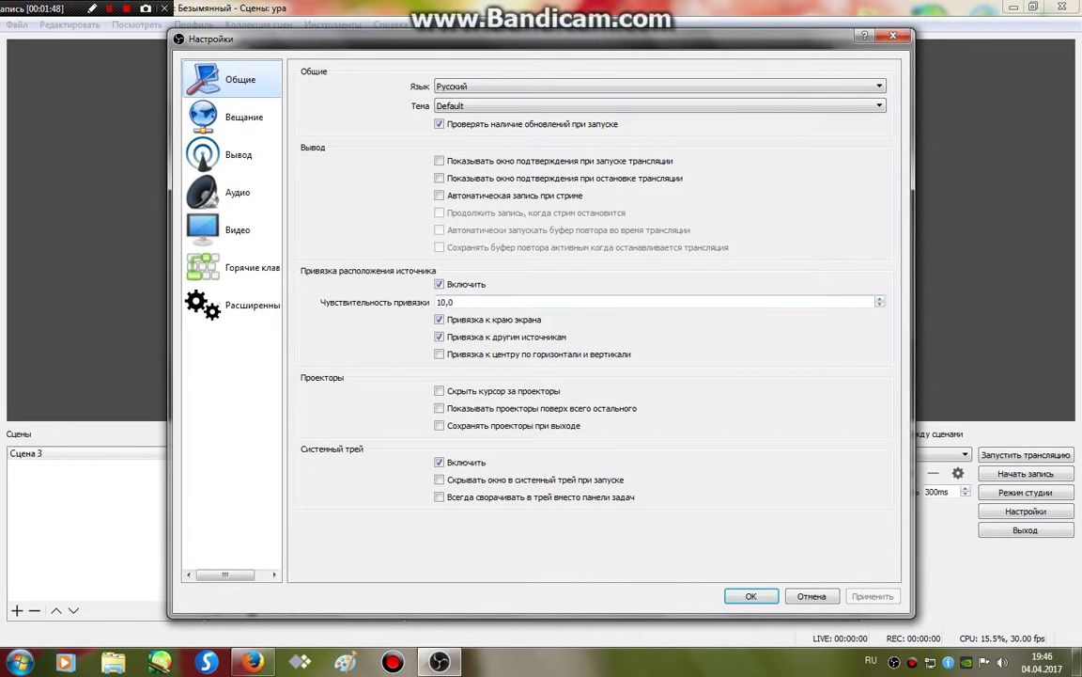
left_click(232, 117)
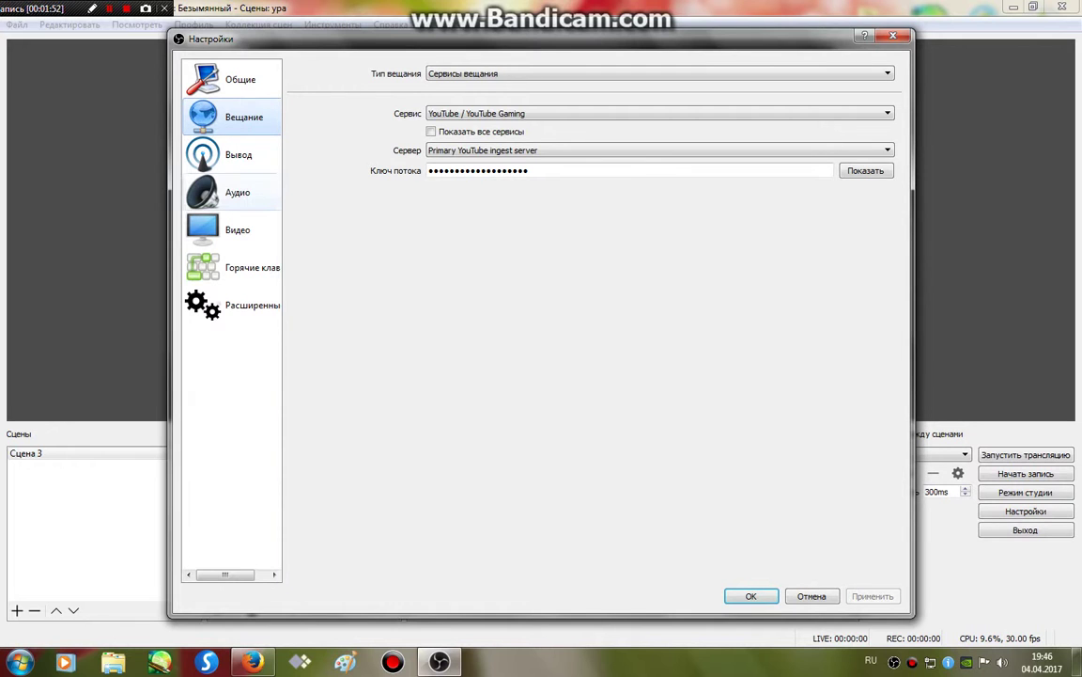
left_click(232, 155)
left_click(232, 193)
left_click(232, 231)
left_click(232, 268)
left_click(232, 306)
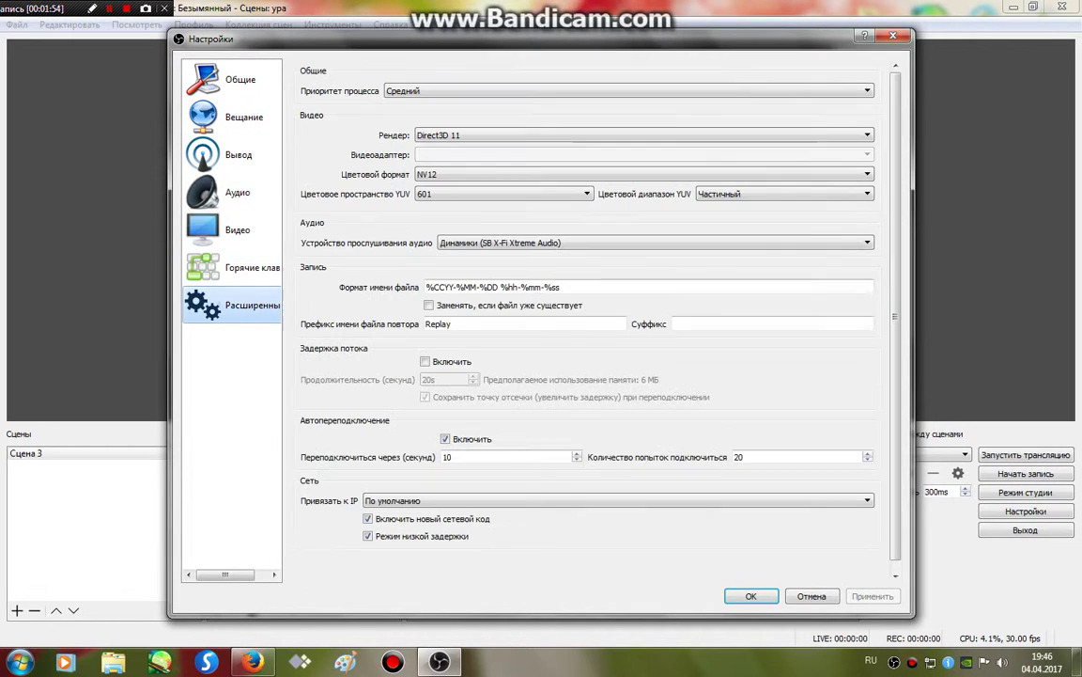
left_click(893, 36)
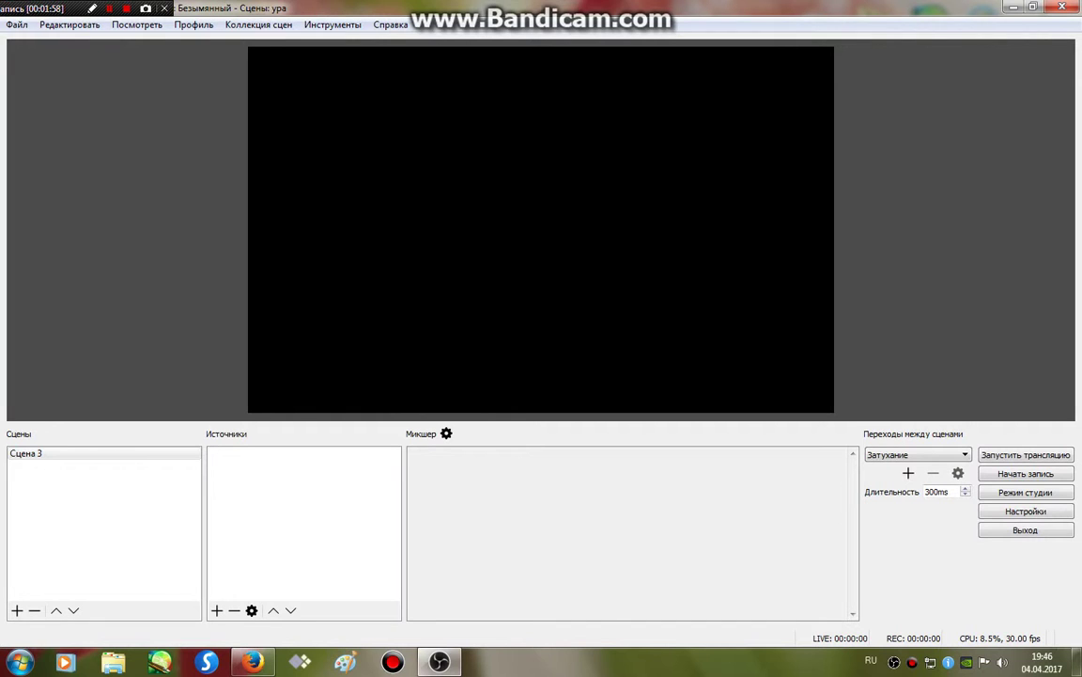
Add a new game capture source (Захват игры) to the scene with its default name and properties
right_click(248, 460)
mouse_move(291, 468)
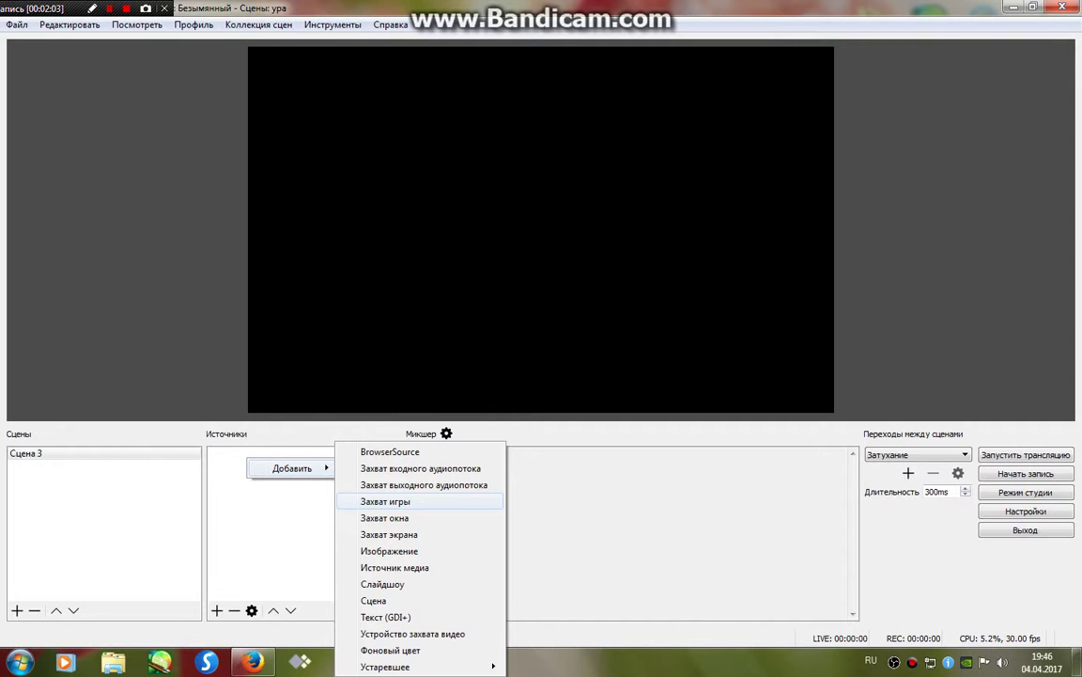
left_click(385, 500)
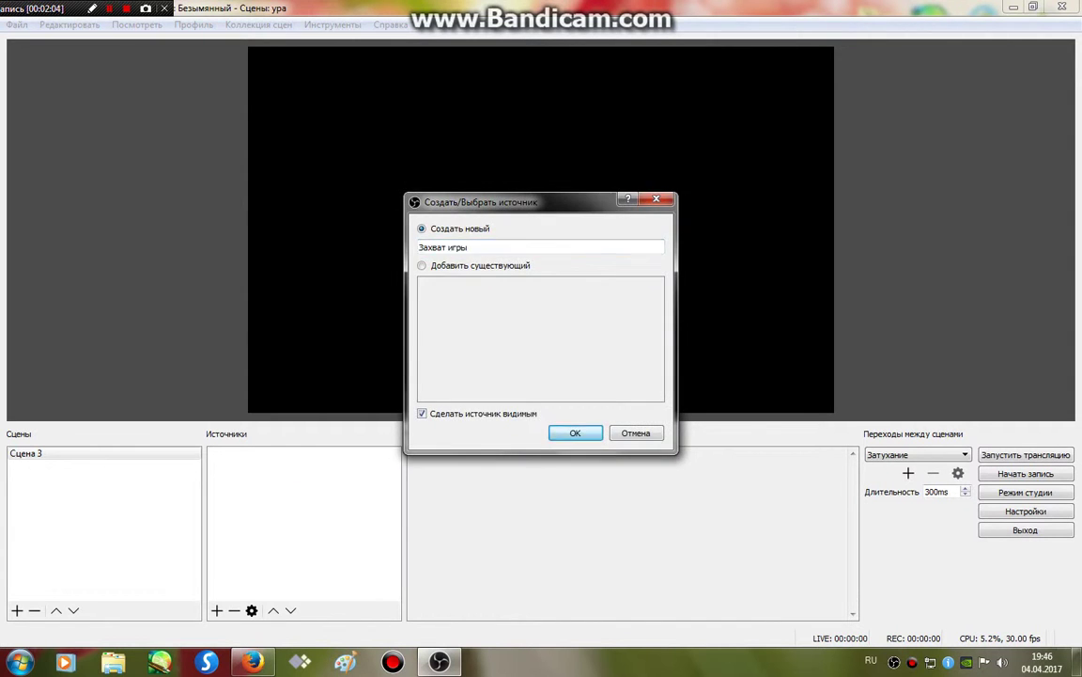
key("Return")
key("Return")
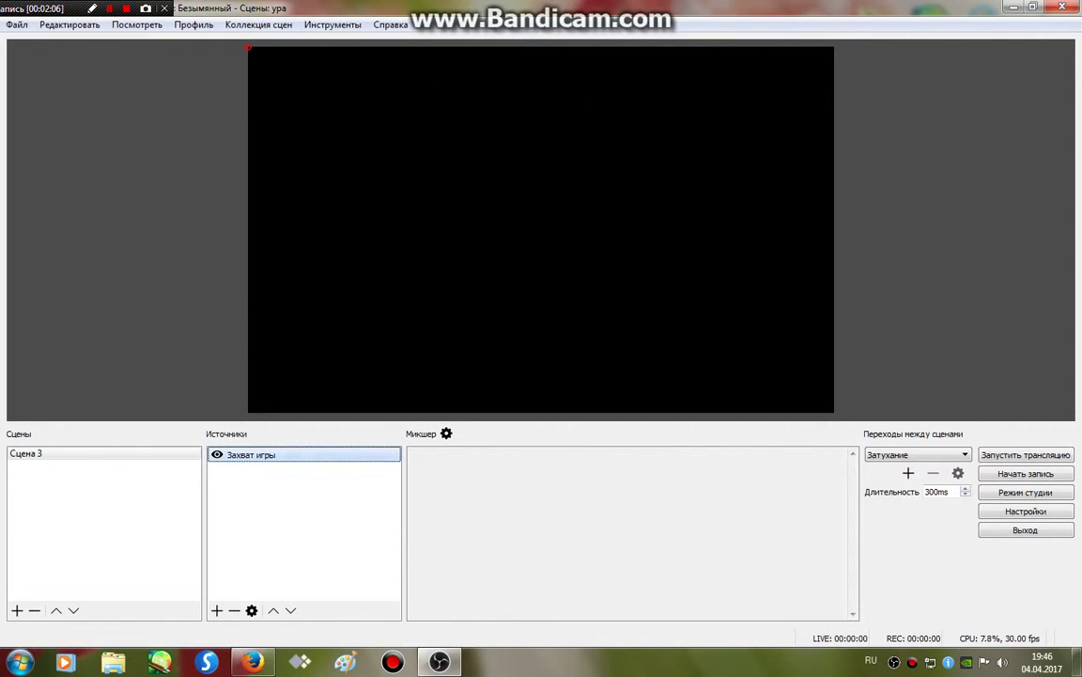
Delete the game capture source from the scene
right_click(373, 452)
left_click(414, 502)
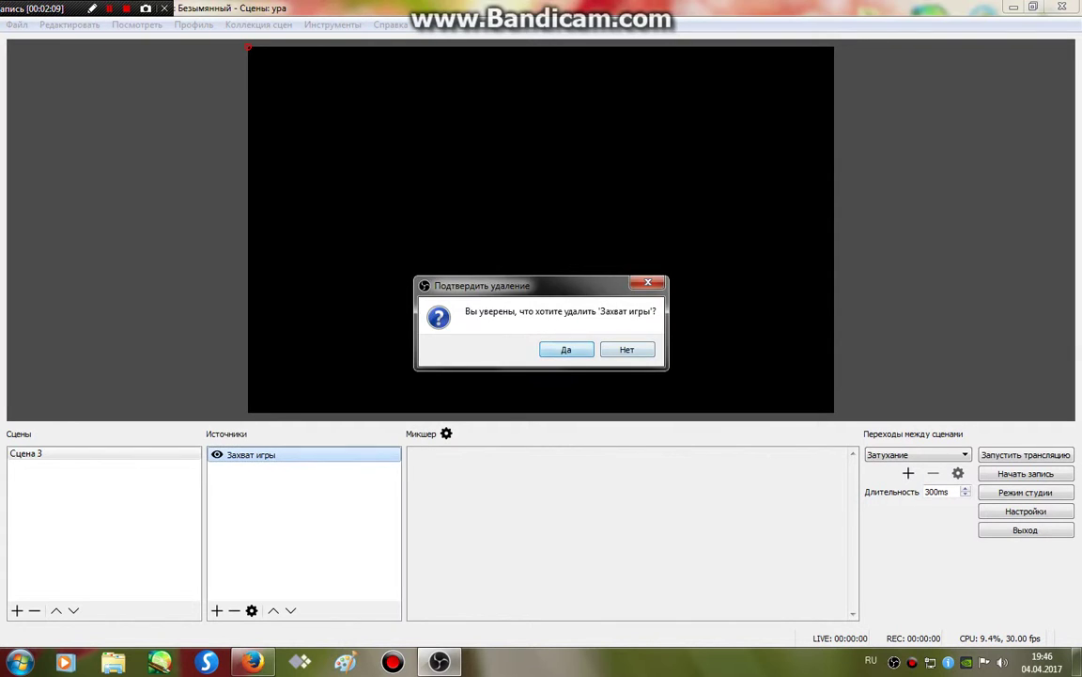
left_click(566, 349)
Add a new display capture source (Захват экрана) with its default name and dismiss its properties
right_click(316, 462)
mouse_move(366, 473)
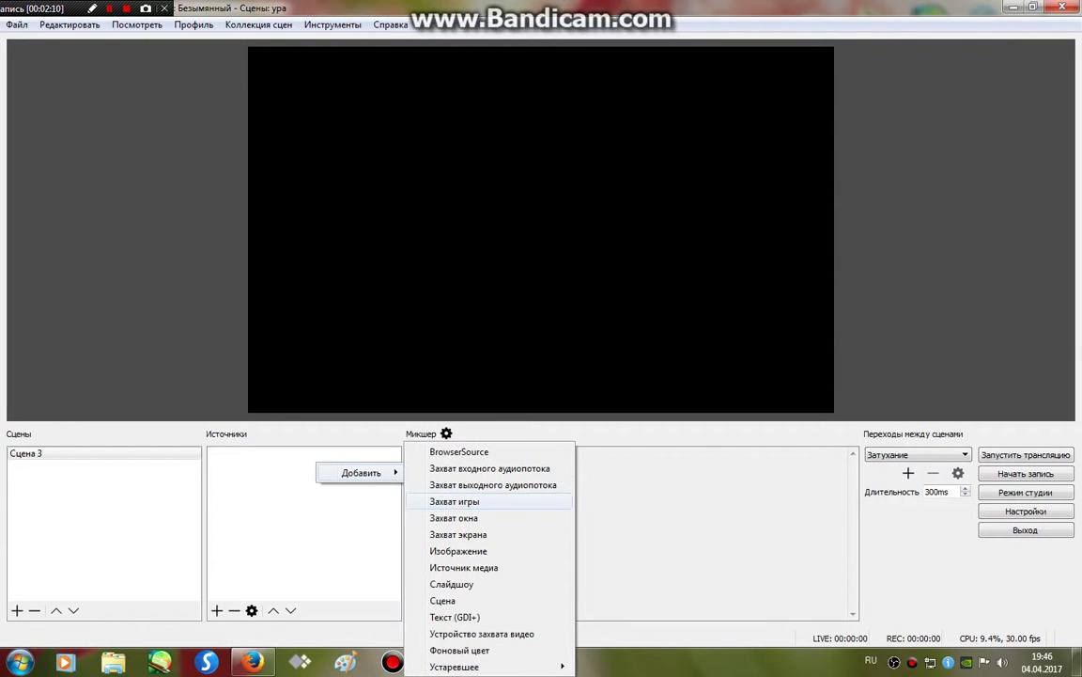
left_click(458, 537)
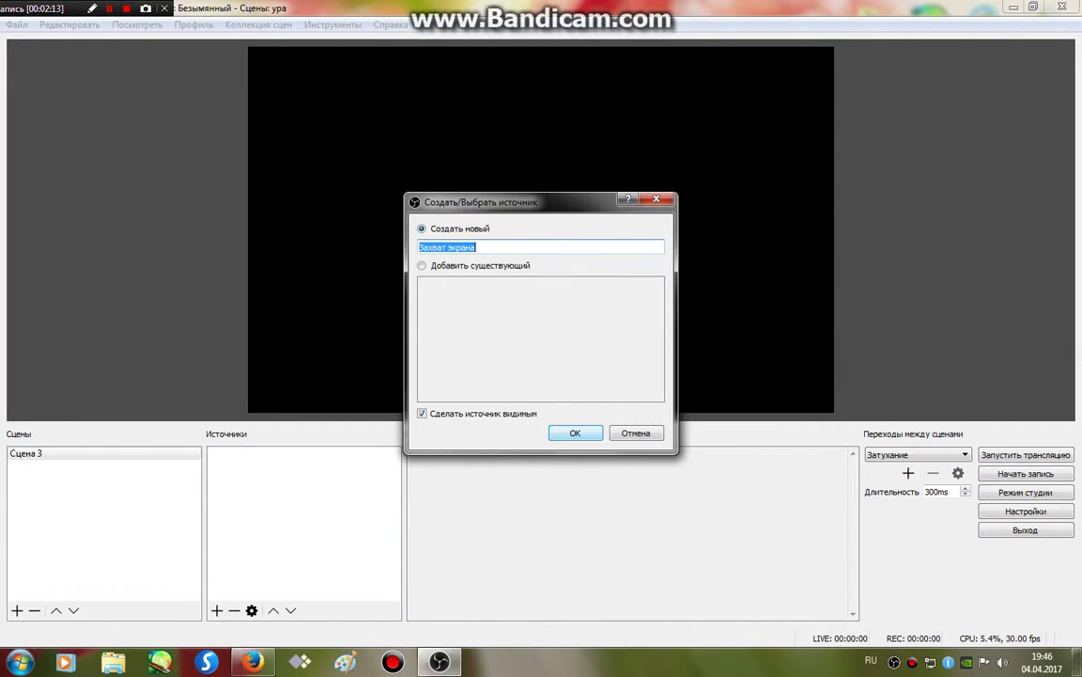
key("Return")
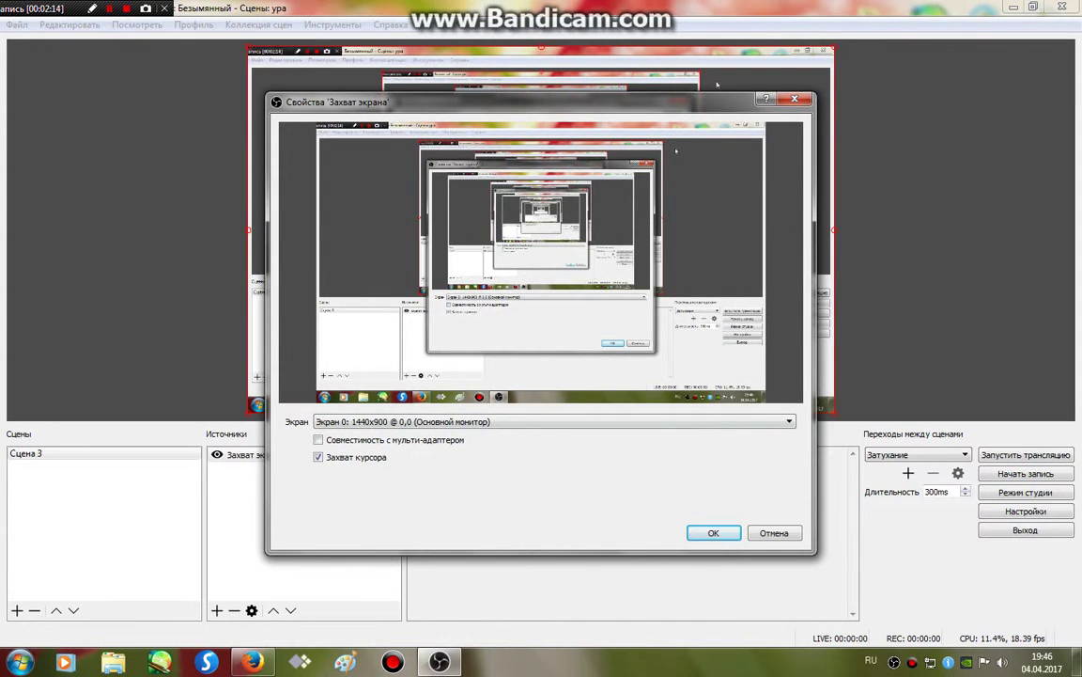
left_click(795, 99)
Delete the display capture source from the scene
right_click(265, 453)
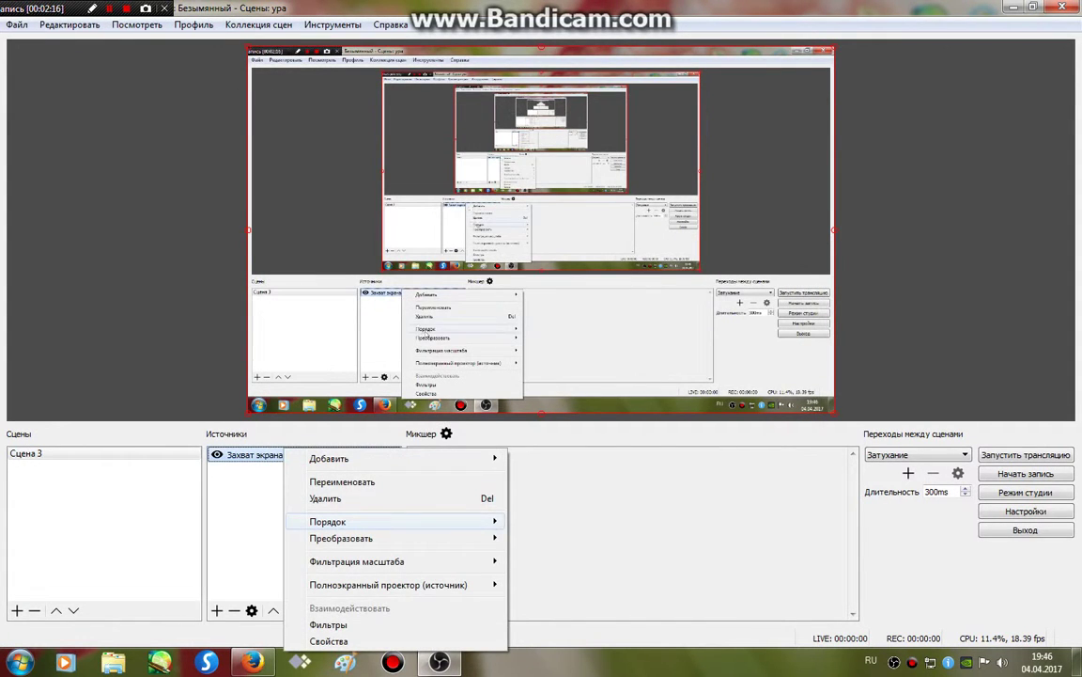
left_click(310, 498)
key("Return")
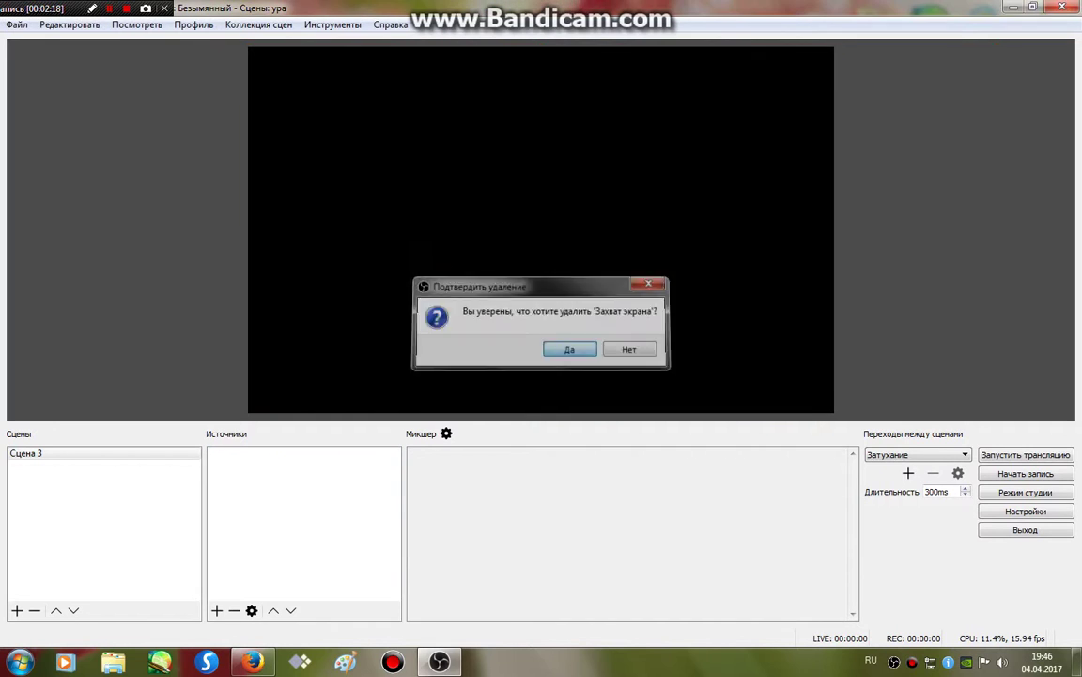
Add a new window capture source (Захват окна) with its default name and properties
right_click(303, 481)
mouse_move(347, 490)
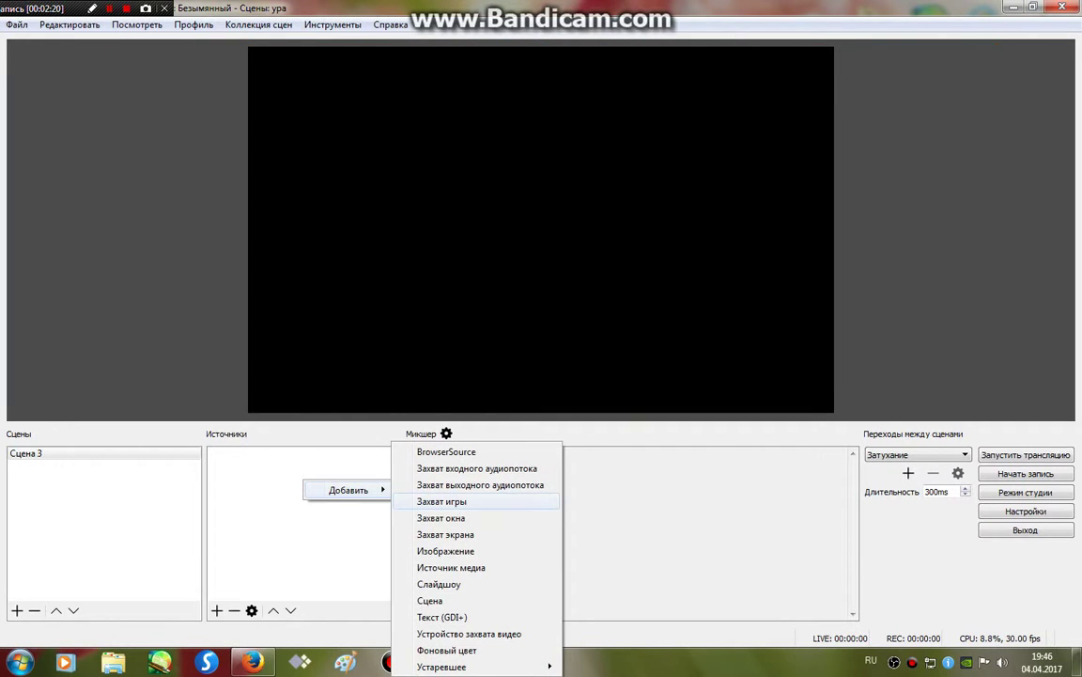
left_click(441, 517)
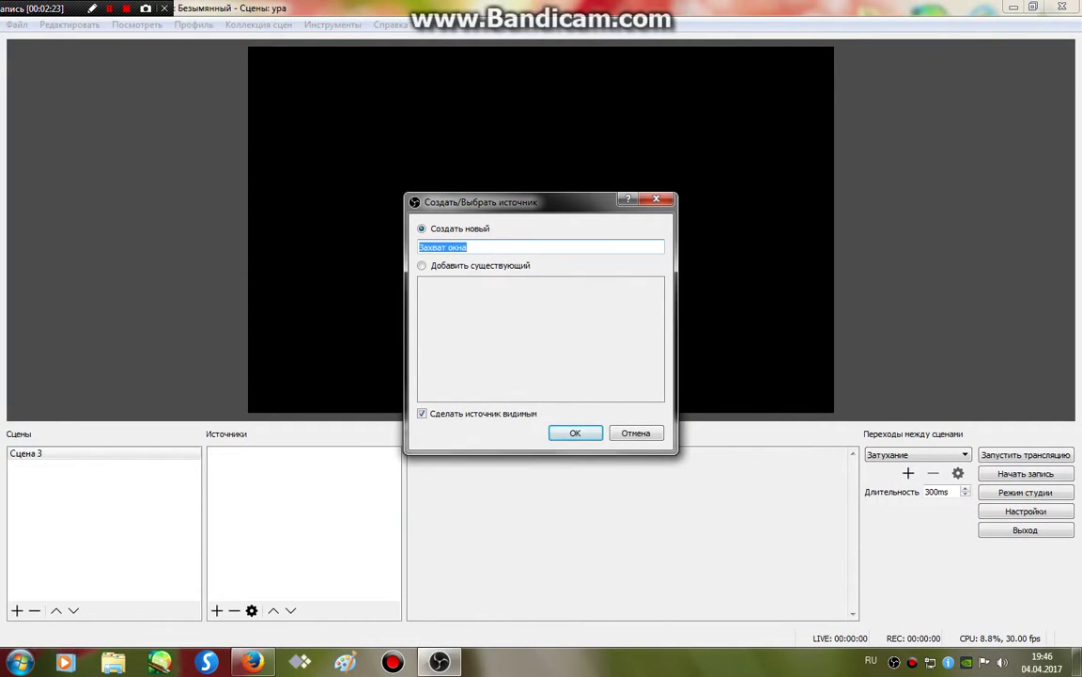
key("Return")
key("Return")
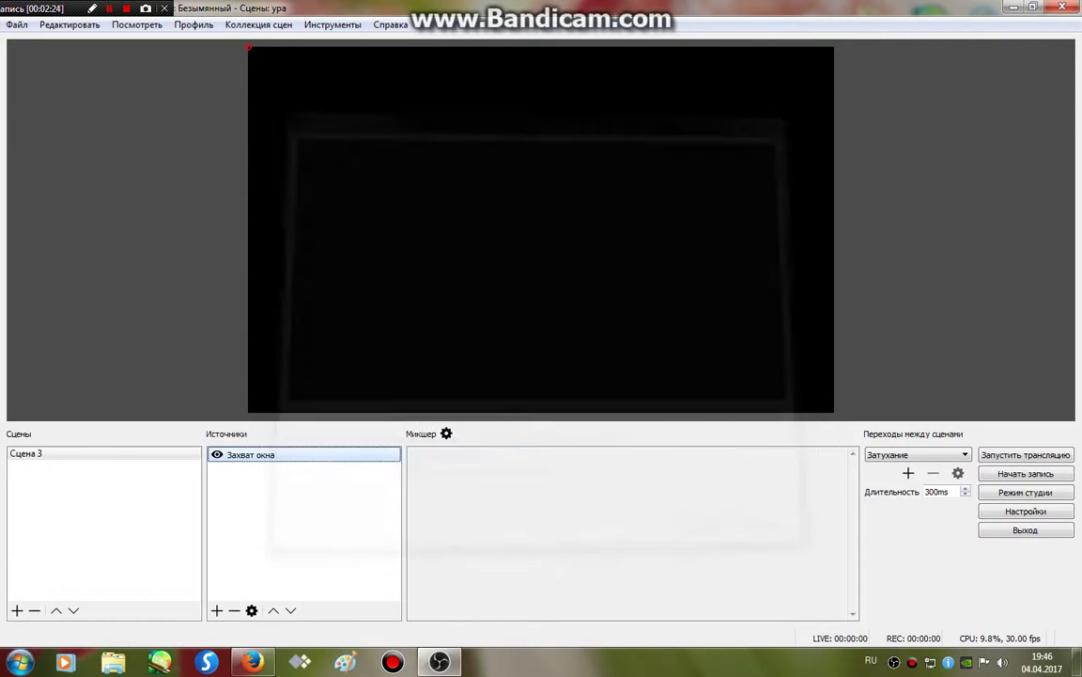
Restore the minimised Firefox window and return to OBS Studio
left_click(253, 661)
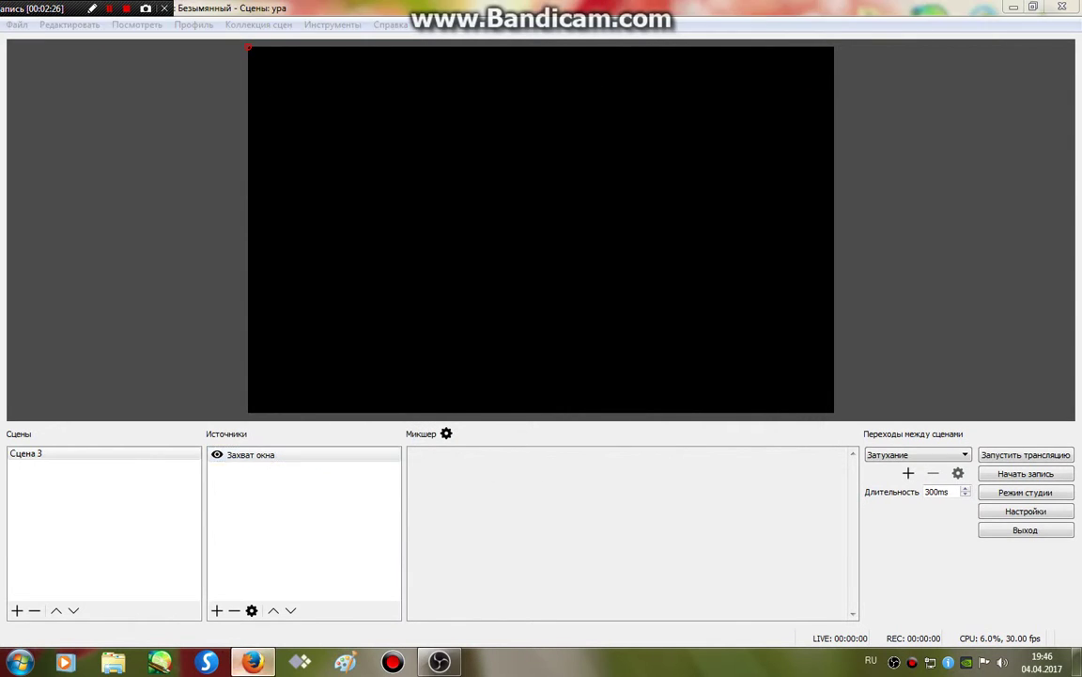
left_click(438, 662)
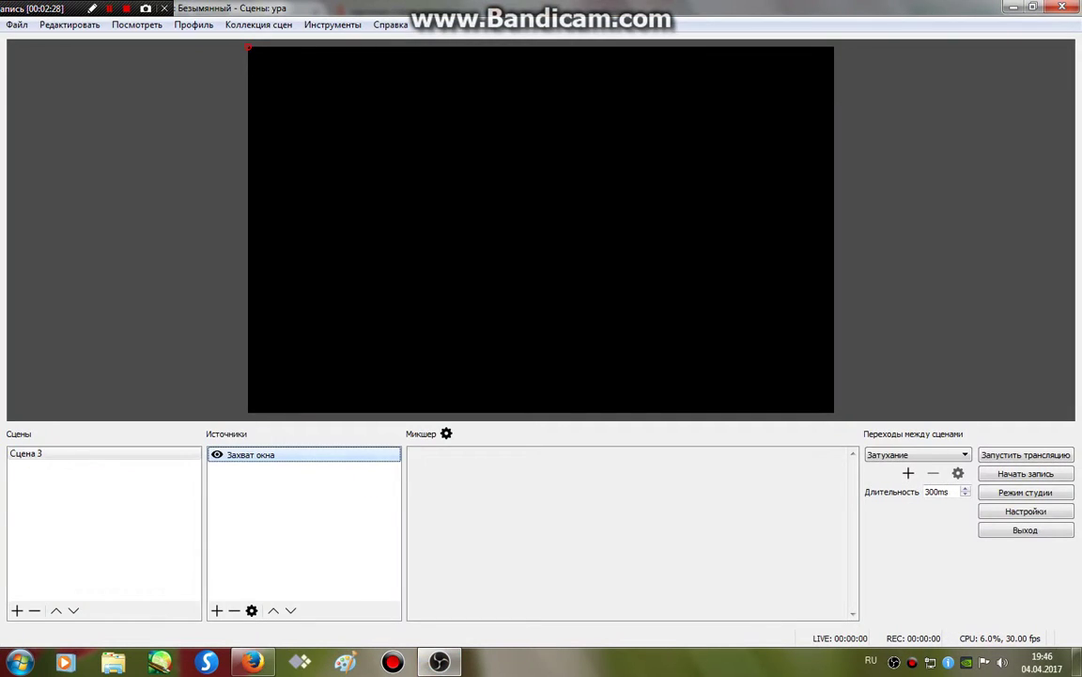
Delete the window capture source from the scene
right_click(289, 454)
left_click(329, 500)
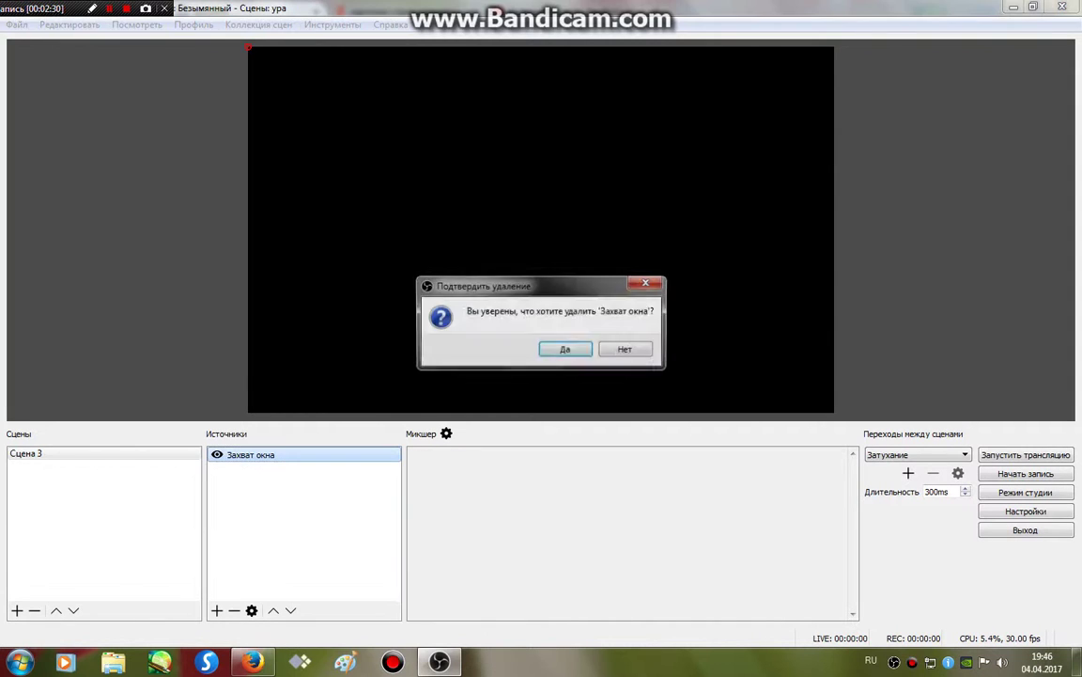
left_click(565, 348)
Add a window capture source (Захват окна) that captures the Mozilla Firefox window, keeping cursor capture enabled
right_click(254, 451)
mouse_move(299, 459)
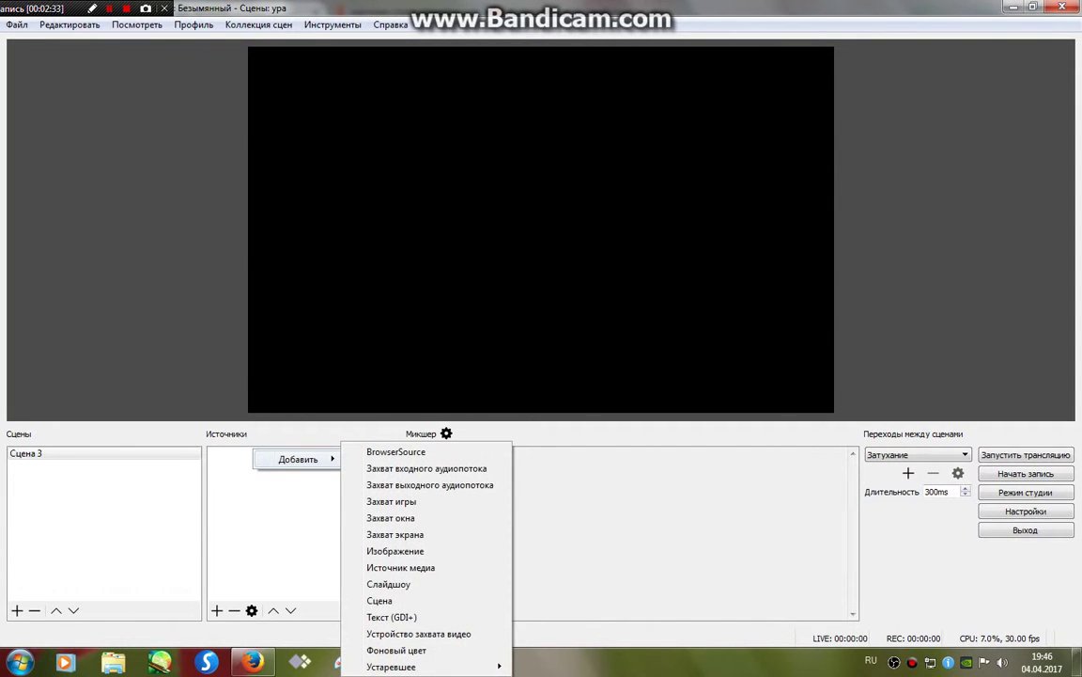
left_click(390, 518)
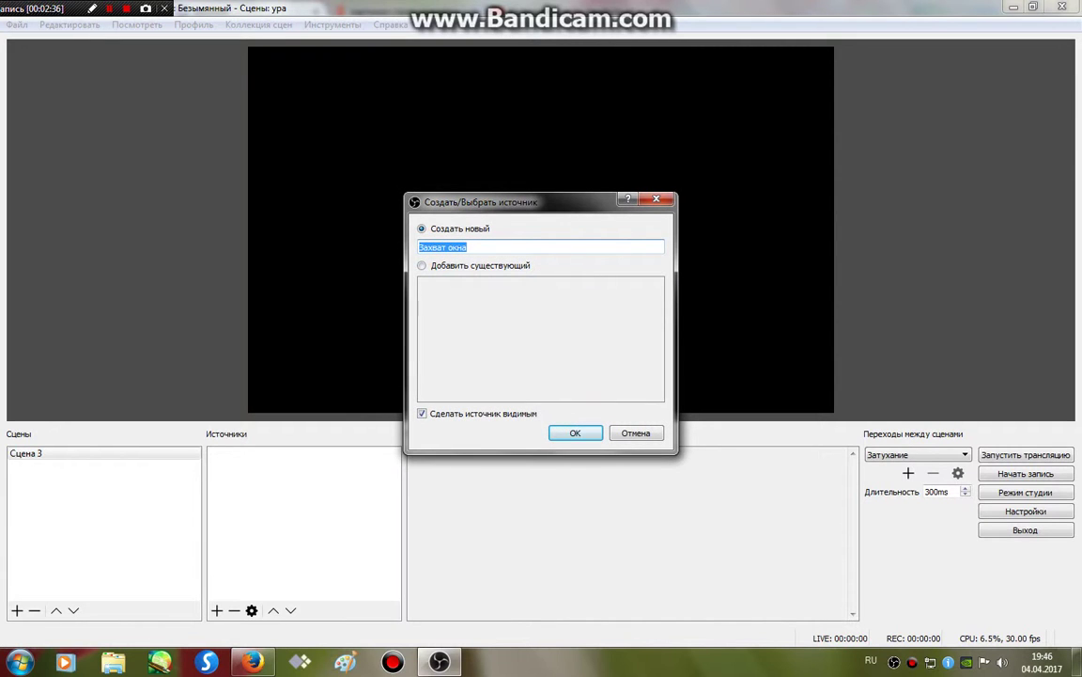
key("Return")
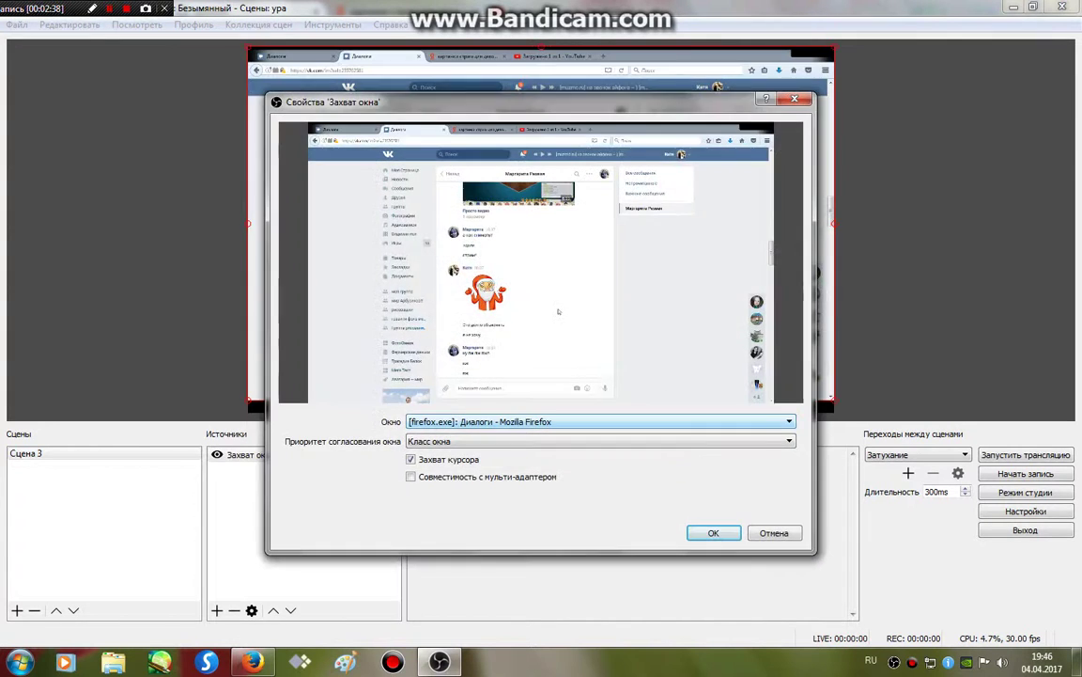
key("Return")
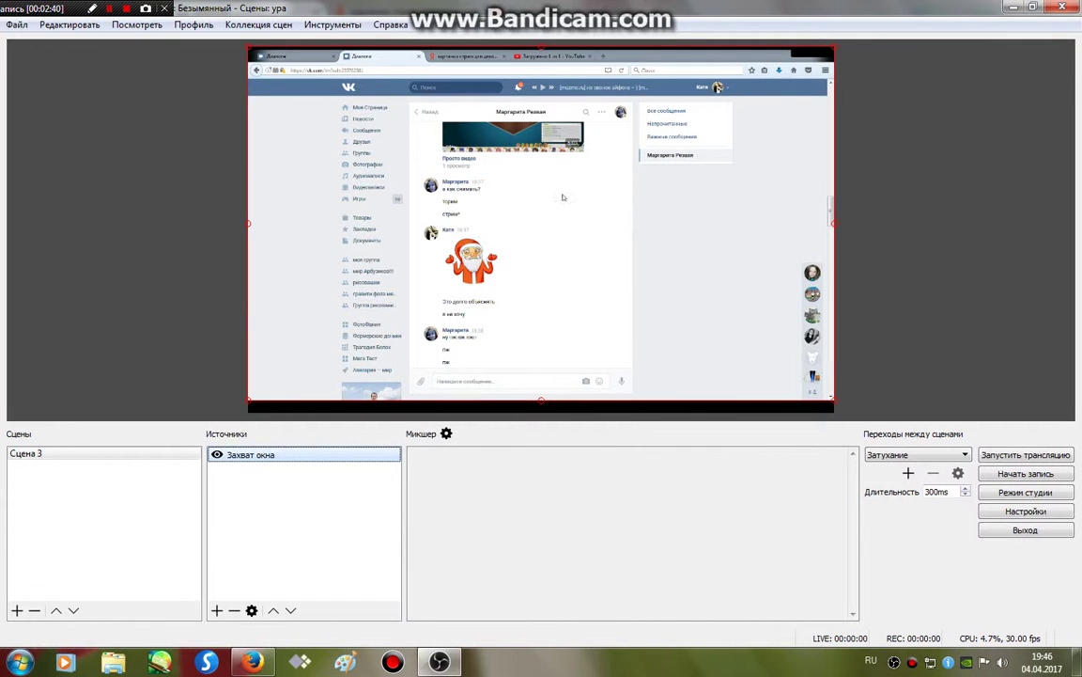
View the captured Firefox window, and minimise it to return to the OBS Studio preview
left_click(252, 662)
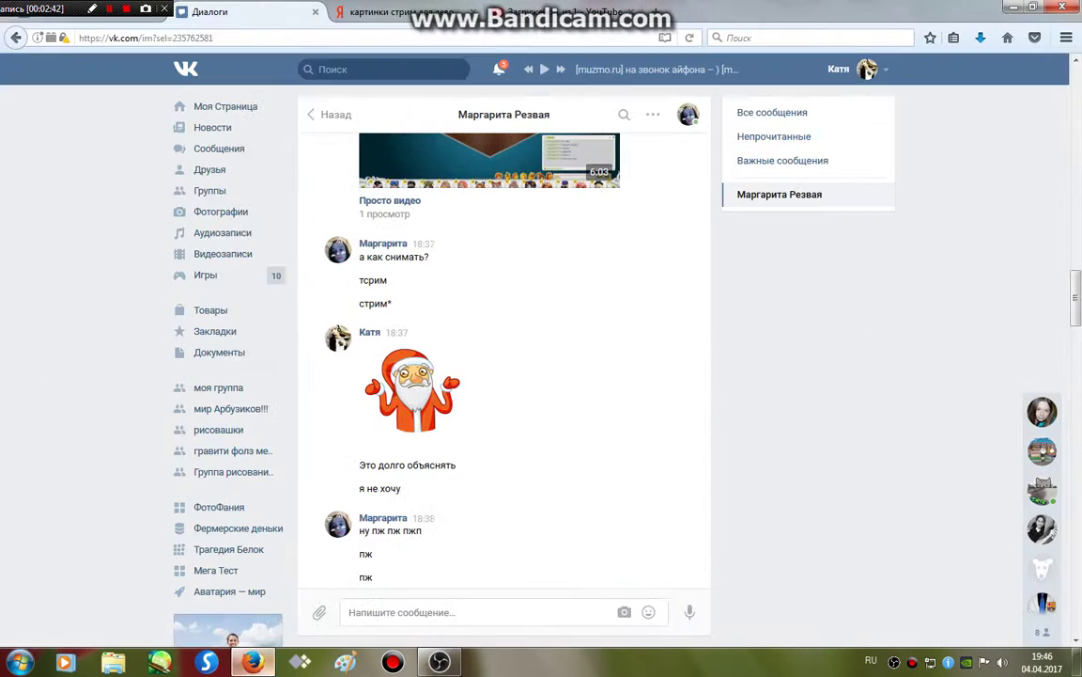
mouse_move(319, 612)
left_click(1014, 8)
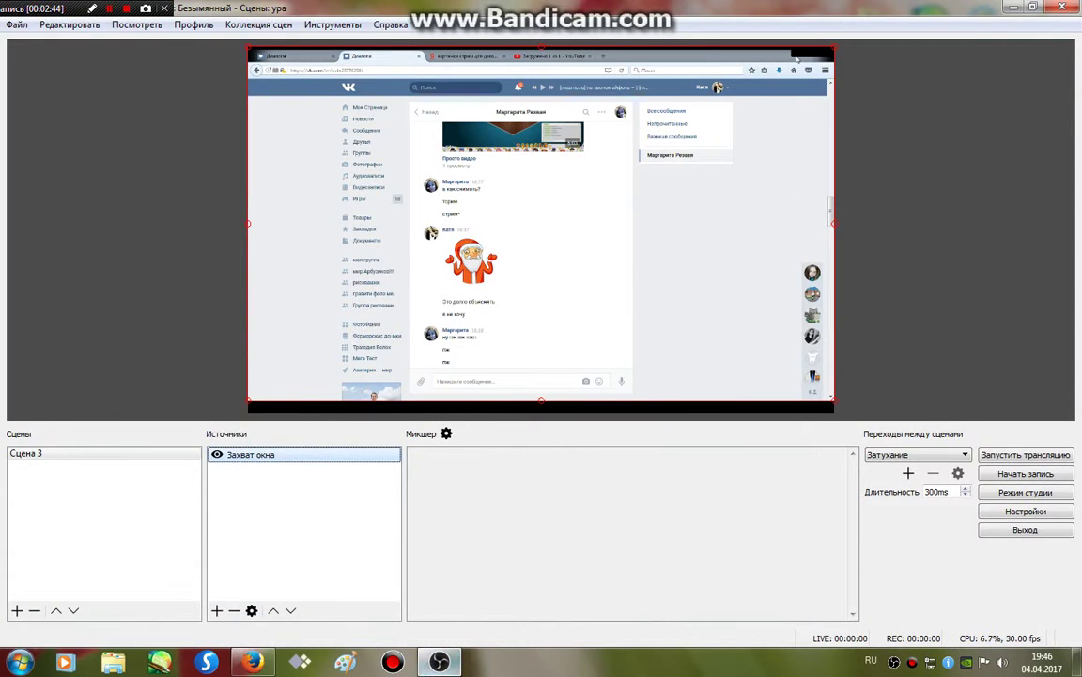
Try stretching the Firefox window capture slightly by its corner and moving it sideways off the canvas
left_click_drag(835, 400, 839, 403)
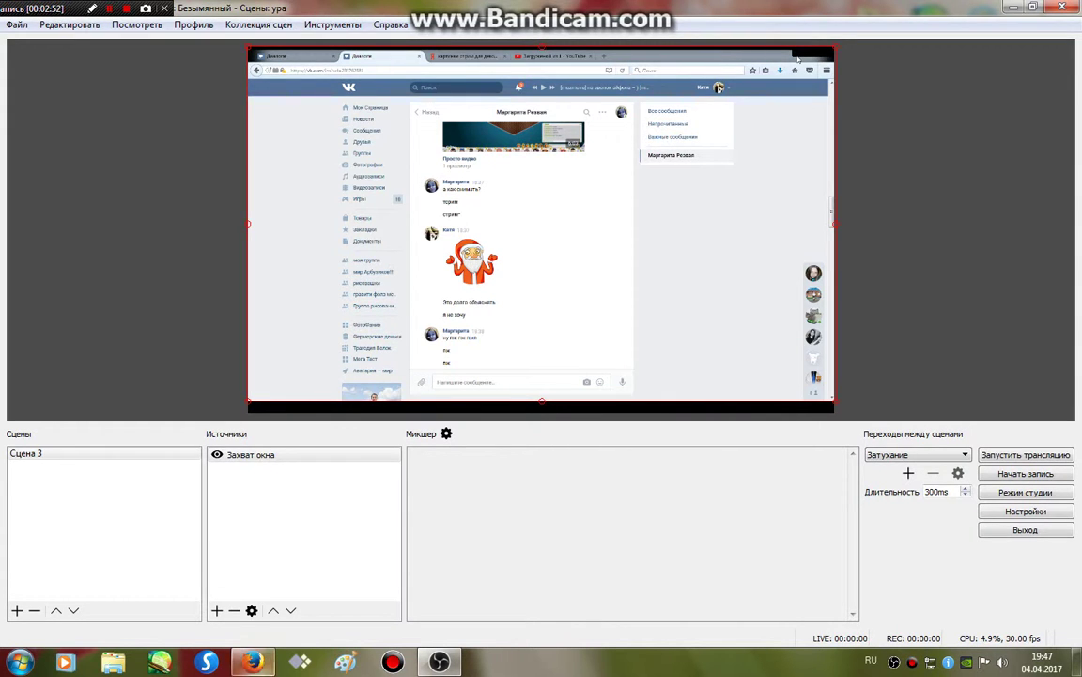
left_click(253, 662)
left_click(1014, 7)
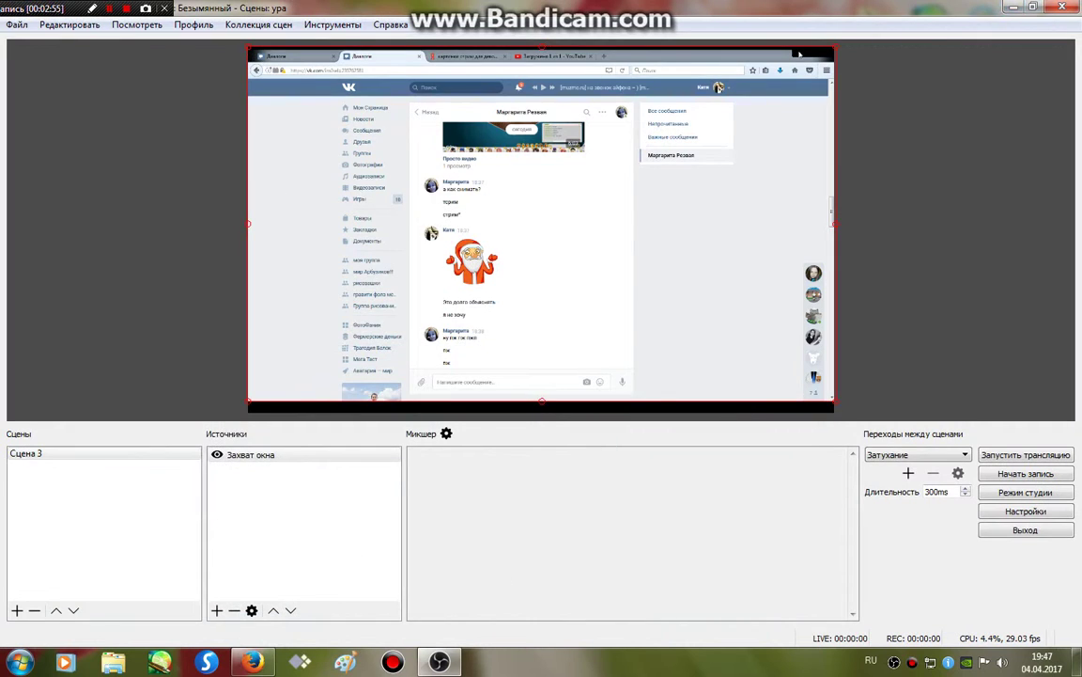
left_click(439, 661)
left_click(439, 662)
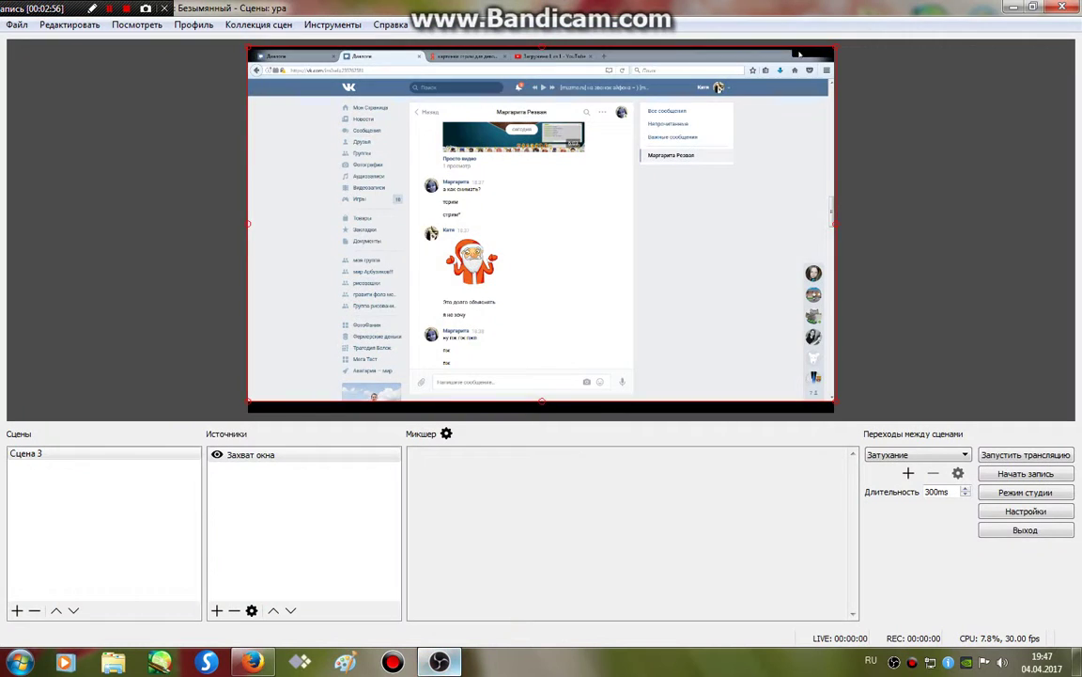
left_click_drag(414, 272, 927, 273)
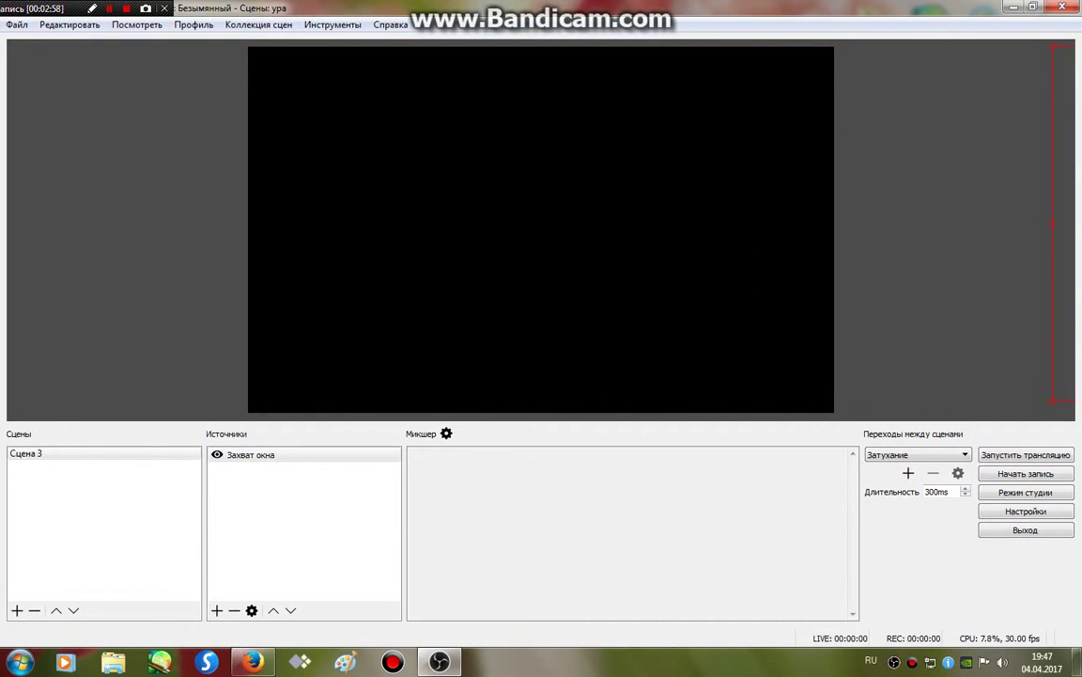
Delete the window capture source that was moved off the canvas
right_click(265, 458)
left_click(301, 511)
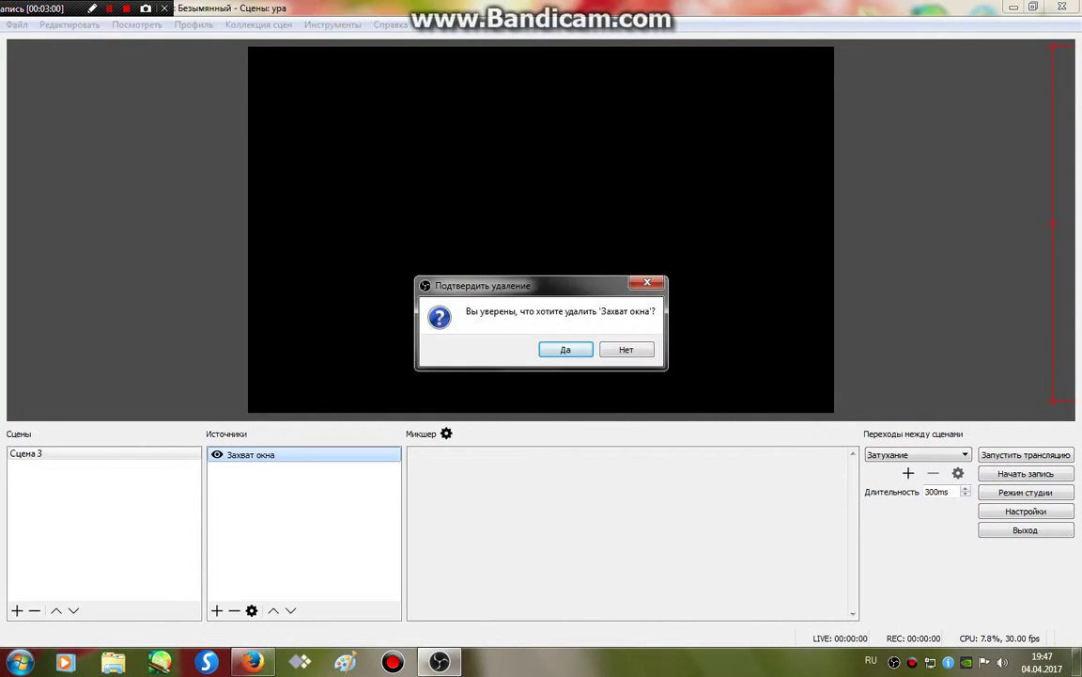
key("Return")
Add a new window capture source (Захват окна) with no window selected, keeping cursor capture enabled
right_click(277, 470)
mouse_move(322, 477)
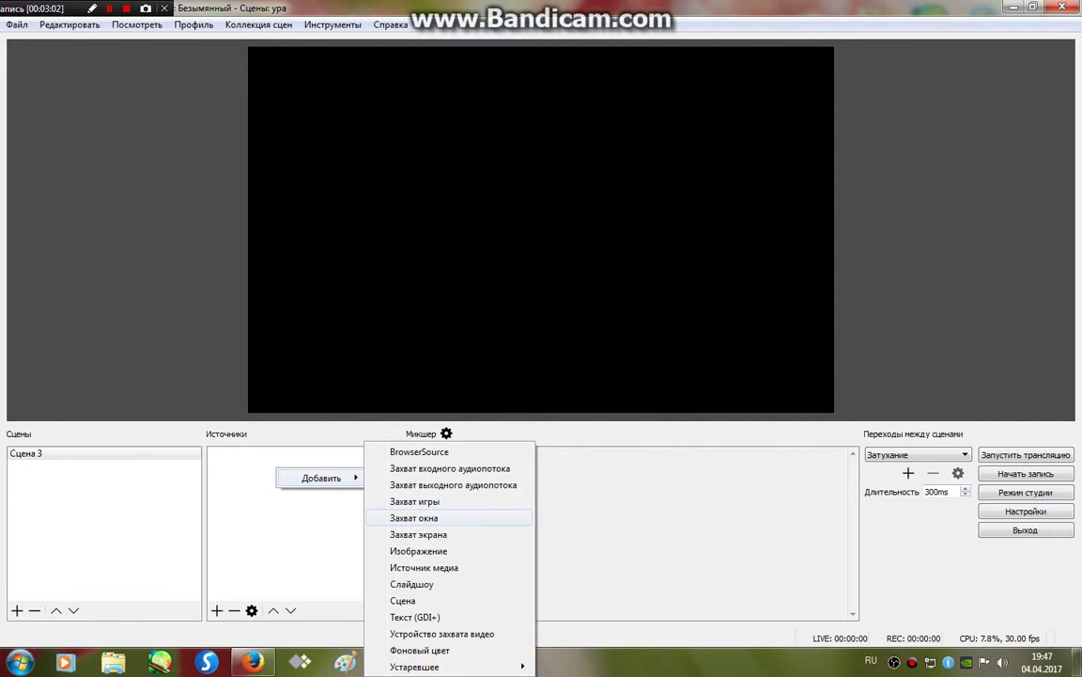
left_click(413, 517)
key("Return")
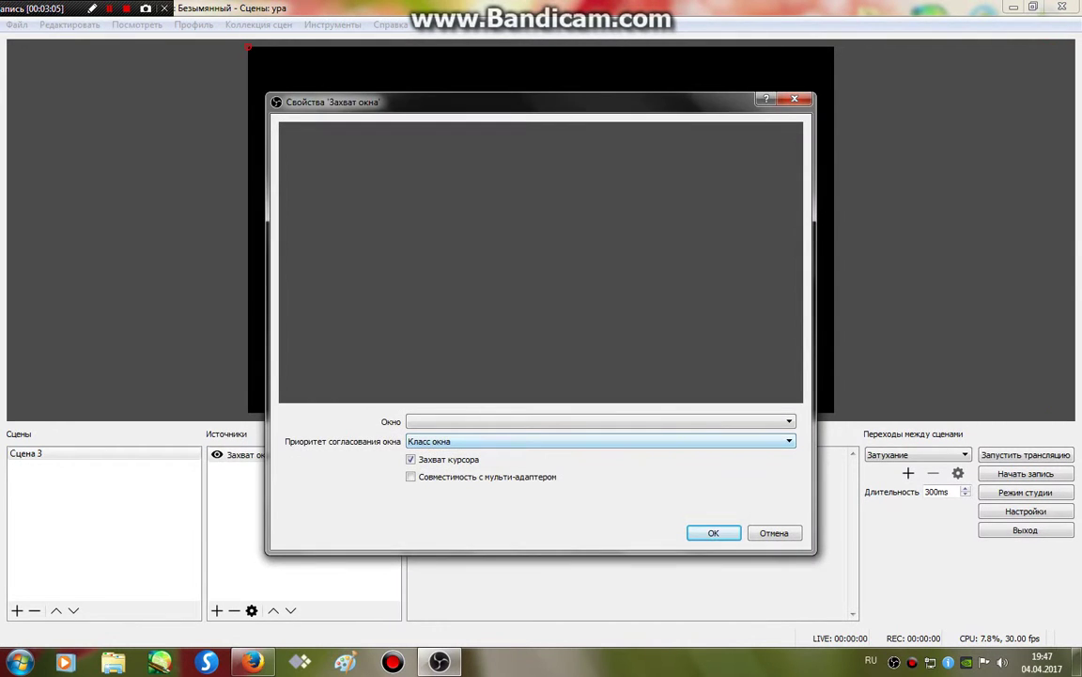
key("Return")
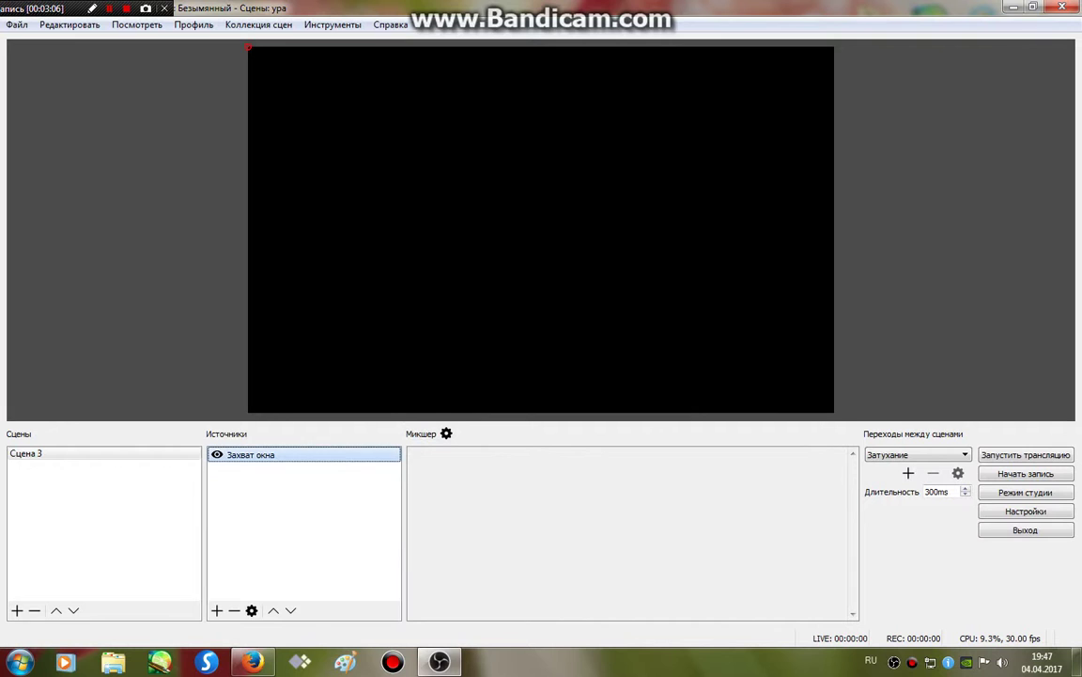
Delete the empty window capture source from the scene
right_click(268, 456)
left_click(329, 509)
key("Return")
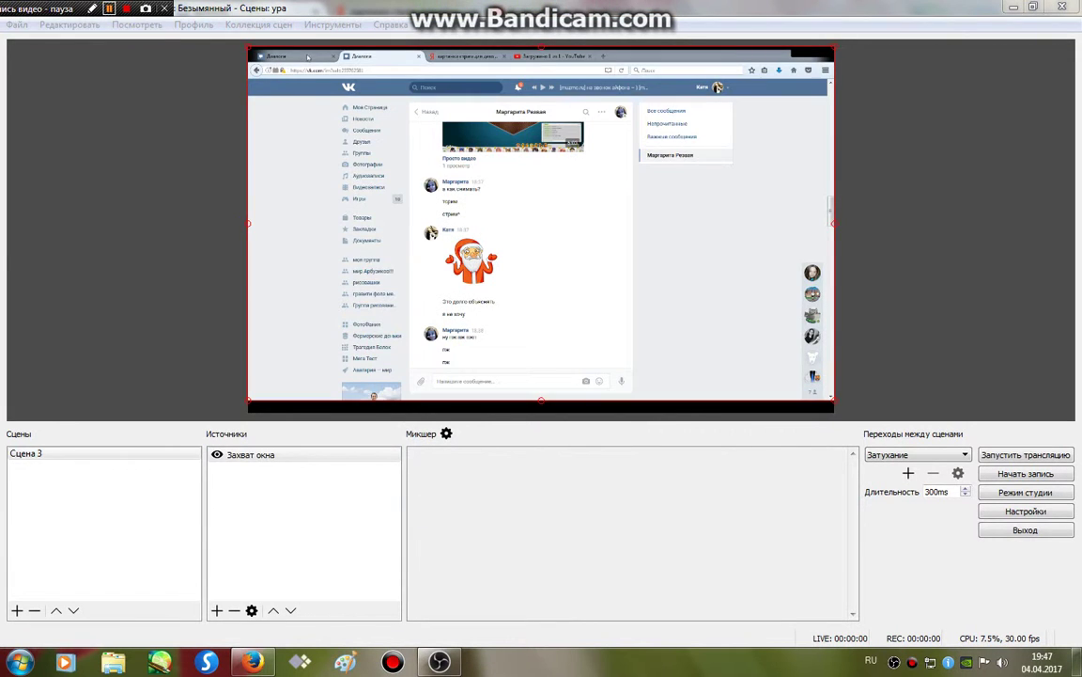
Enlarge the Firefox window capture in the preview so that it covers the black bands of the canvas
left_click(109, 8)
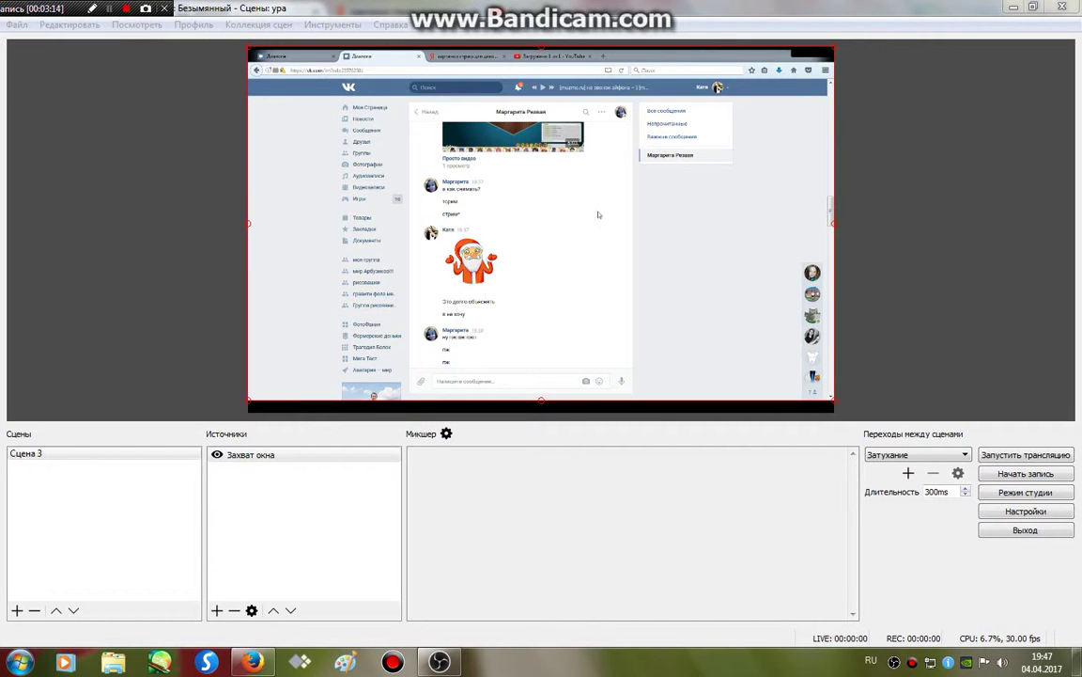
left_click(542, 271)
left_click_drag(541, 401, 543, 414)
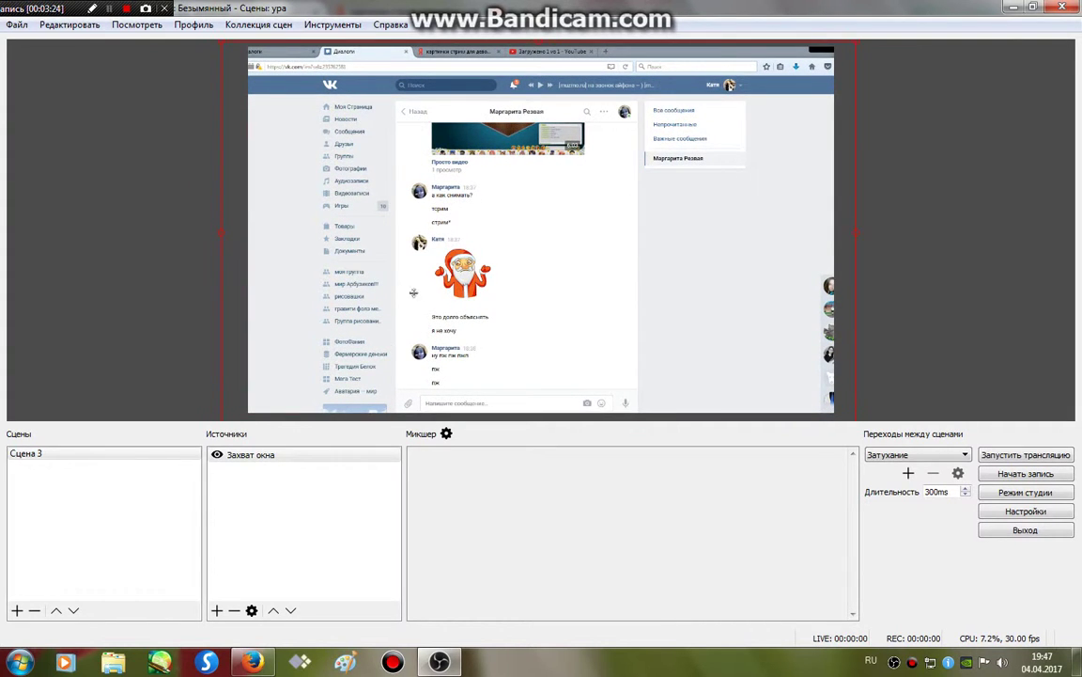
Add an image source (Изображение) using the "ПРИВЕТ ВСЕМ!" picture мдаы.gif from the folder "С рисунками!!!"
right_click(243, 473)
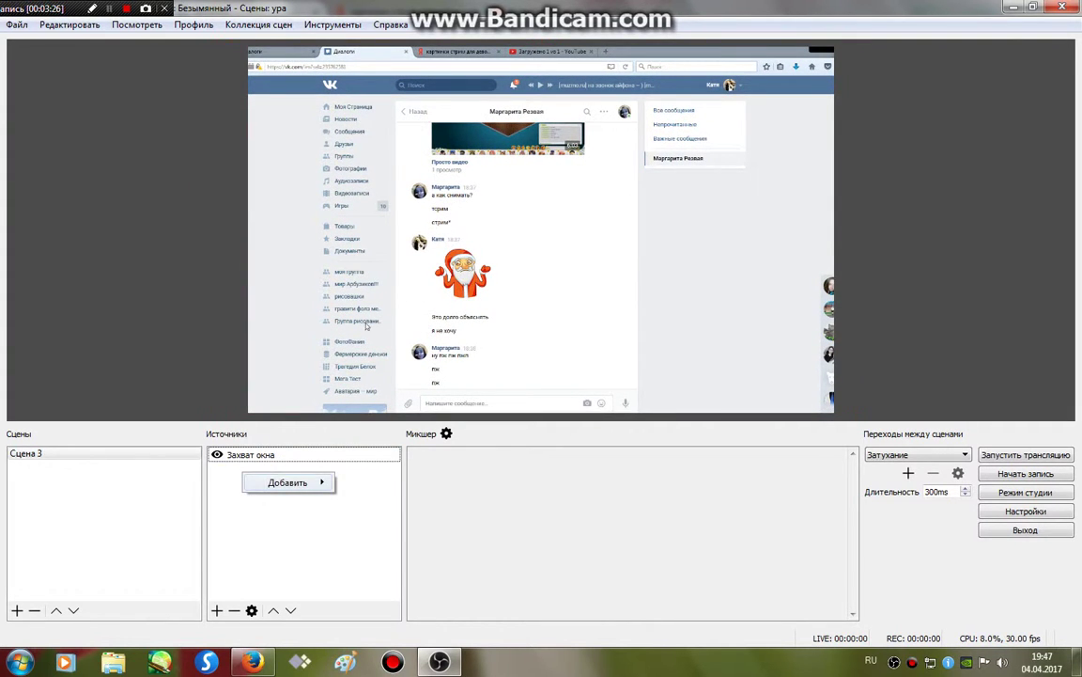
mouse_move(287, 482)
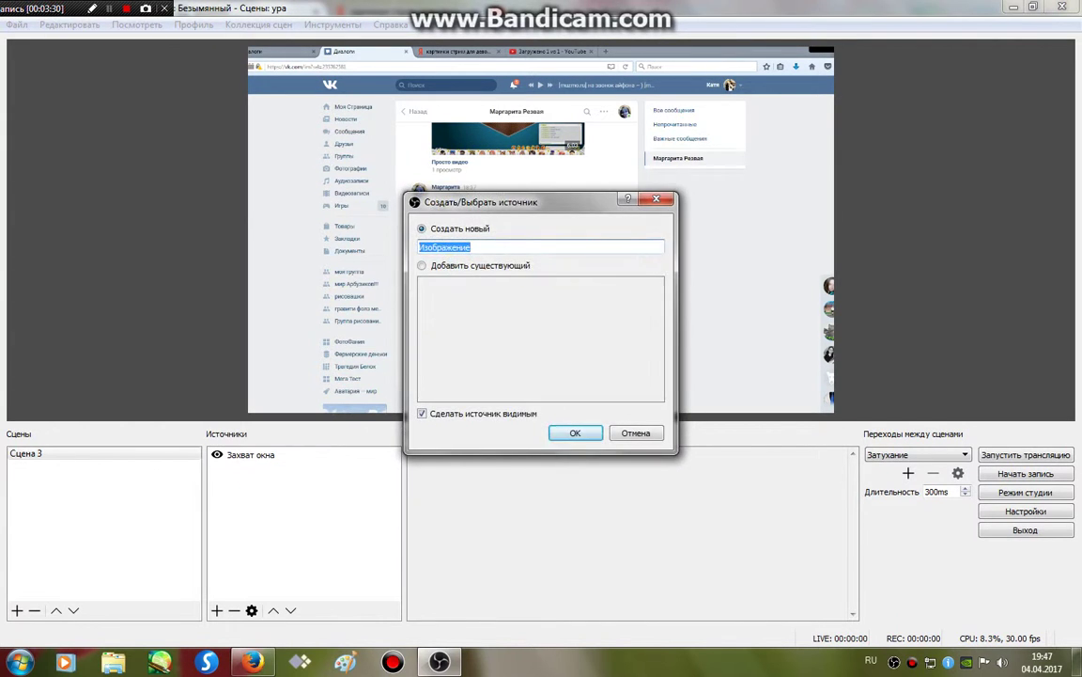
key("Return")
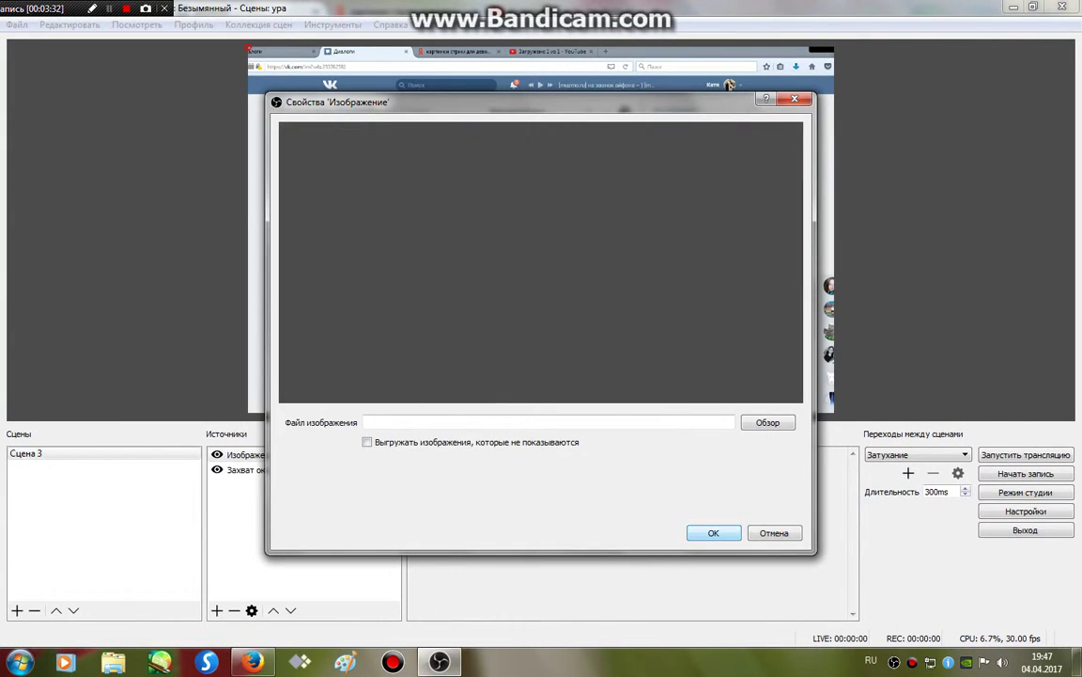
left_click(767, 423)
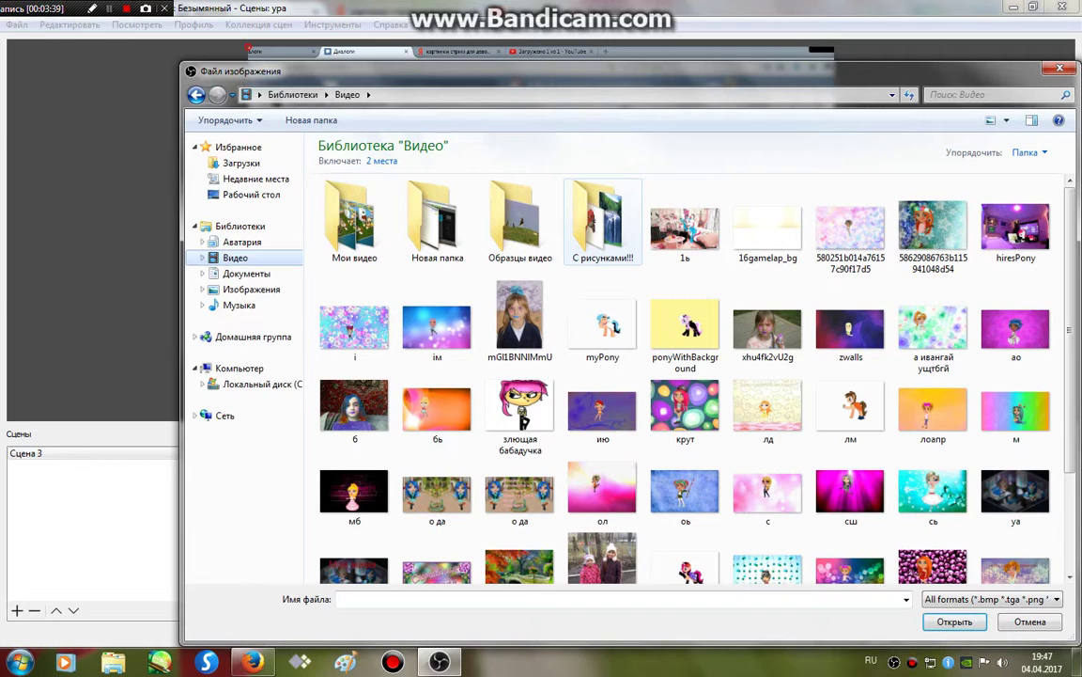
double_click(603, 220)
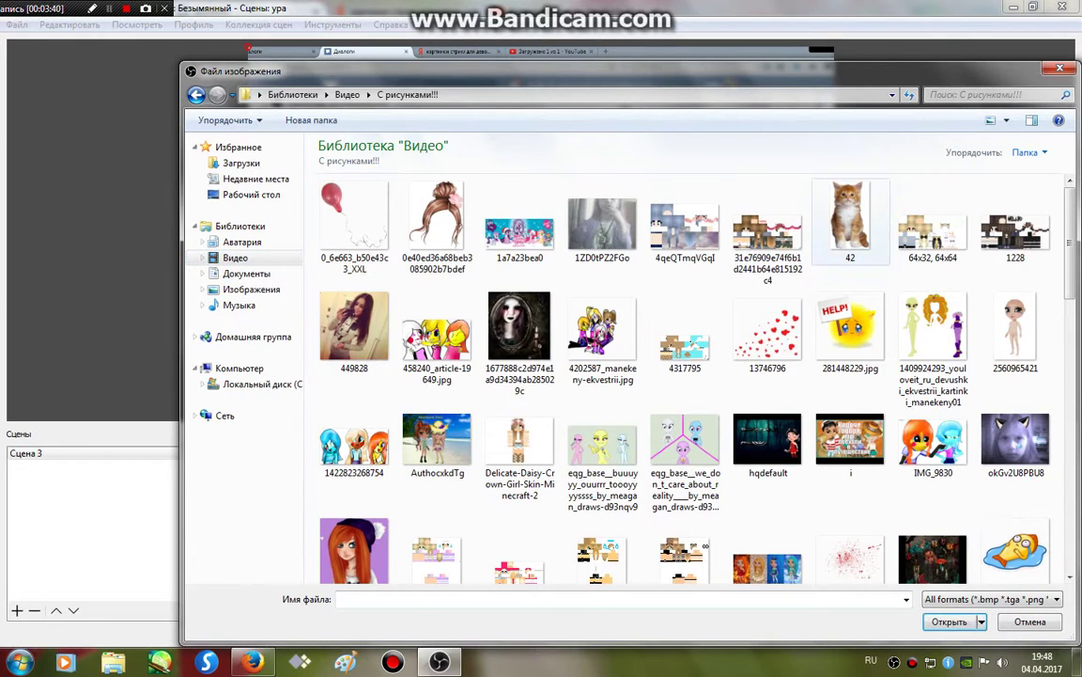
scroll(919, 200, "down", 15)
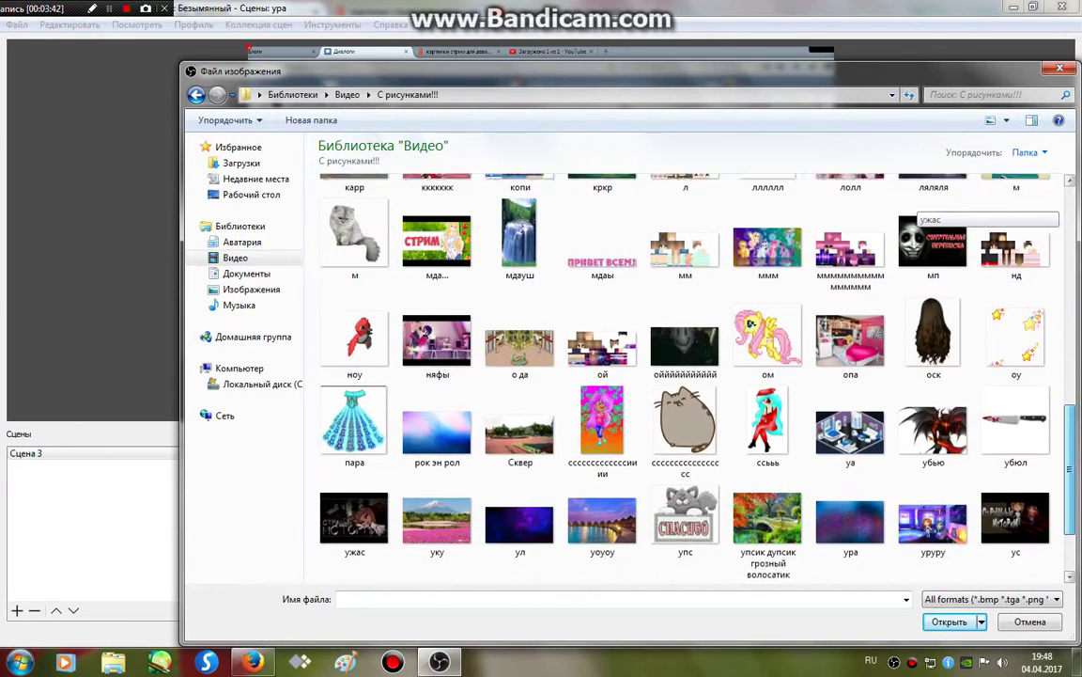
scroll(919, 208, "down", 2)
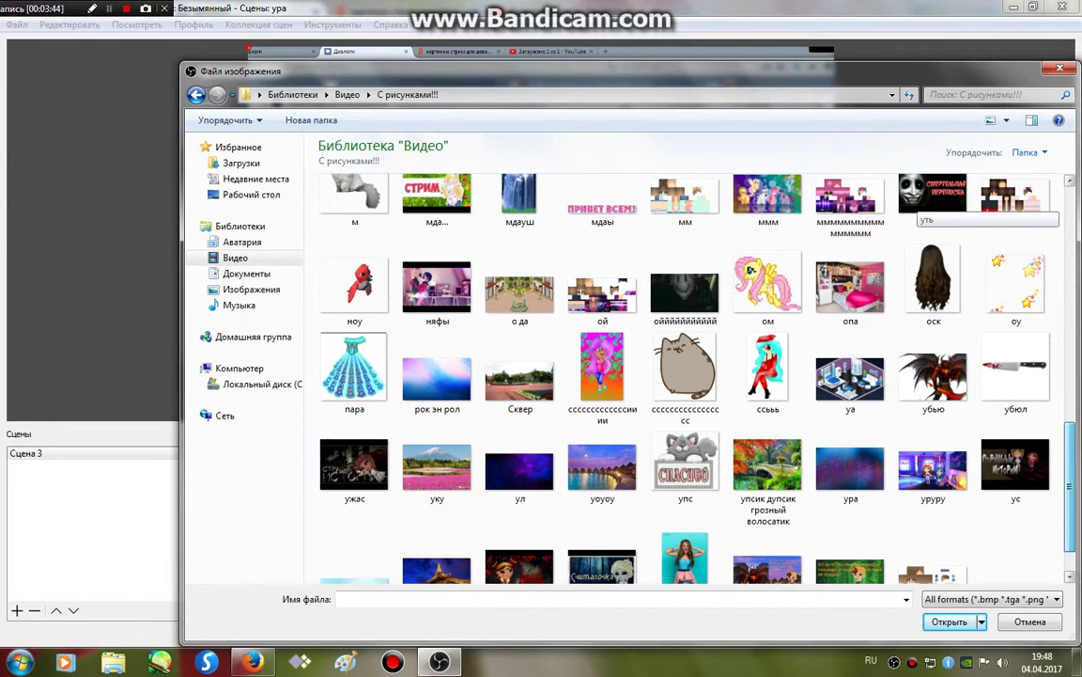
double_click(602, 199)
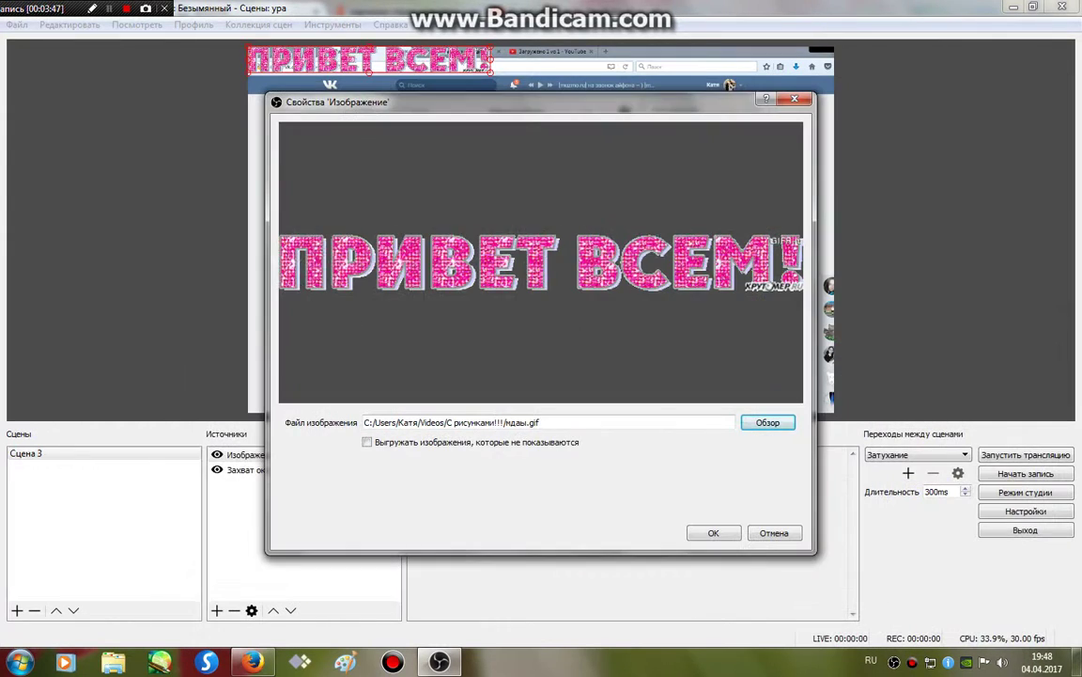
Enlarge the "ПРИВЕТ ВСЕМ!" image and place it along the bottom edge of the canvas, near the centre
left_click_drag(367, 60, 548, 378)
left_click_drag(427, 365, 541, 388)
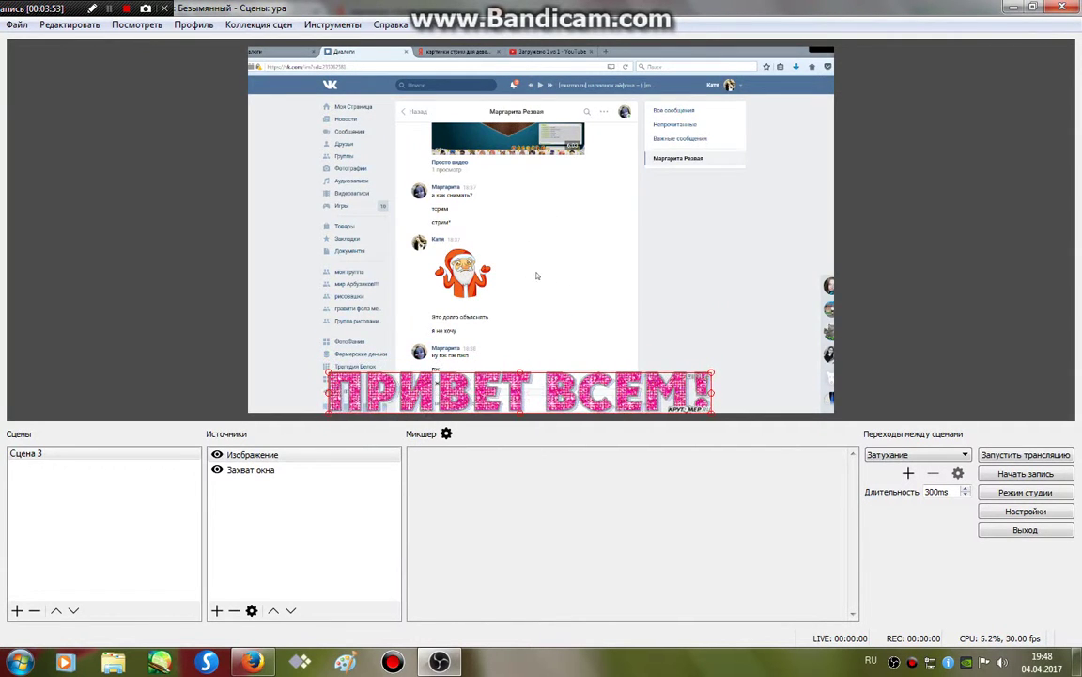
left_click(723, 212)
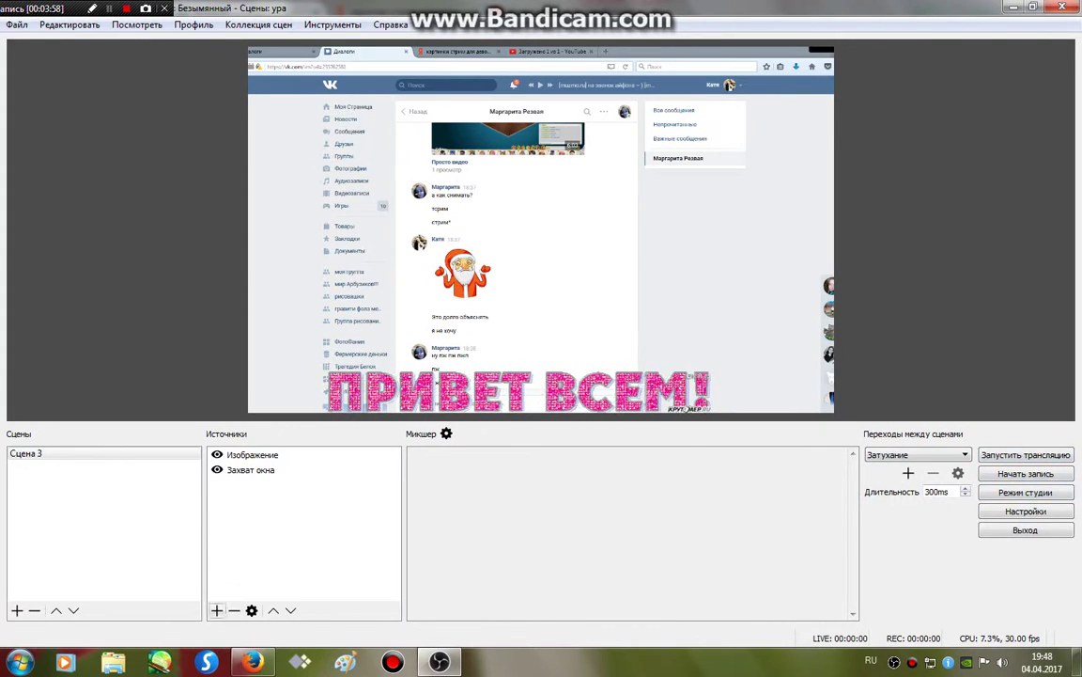
Add a second image source, Изображение 2, using the red bird picture ноу.gif from the folder "С рисунками!!!"
left_click(218, 610)
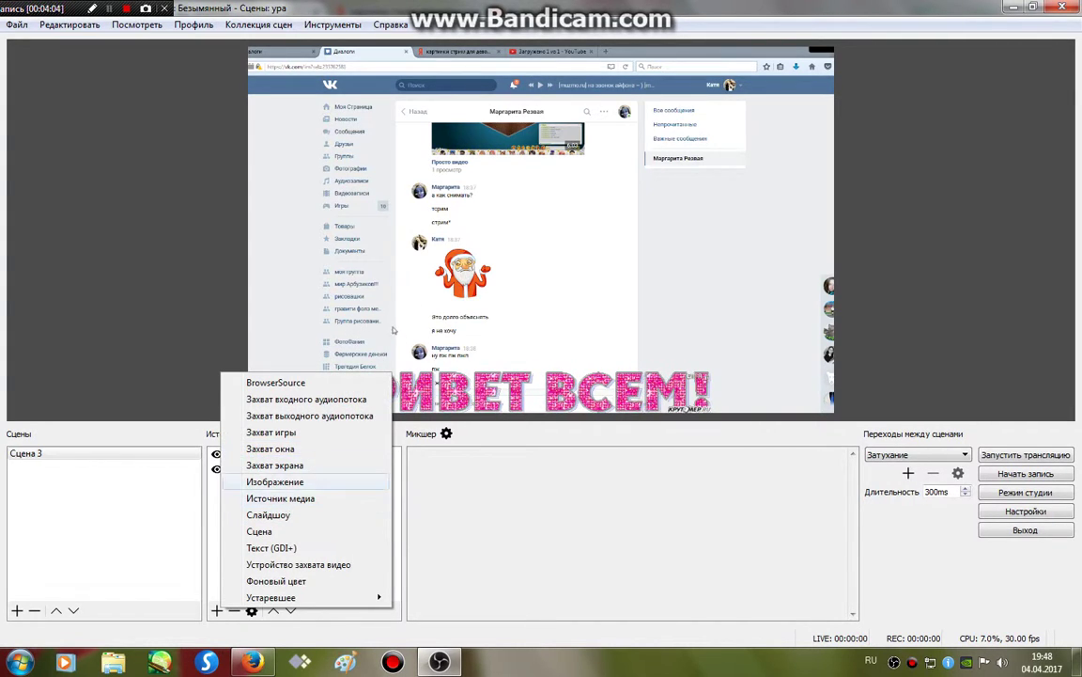
left_click(275, 481)
left_click(575, 433)
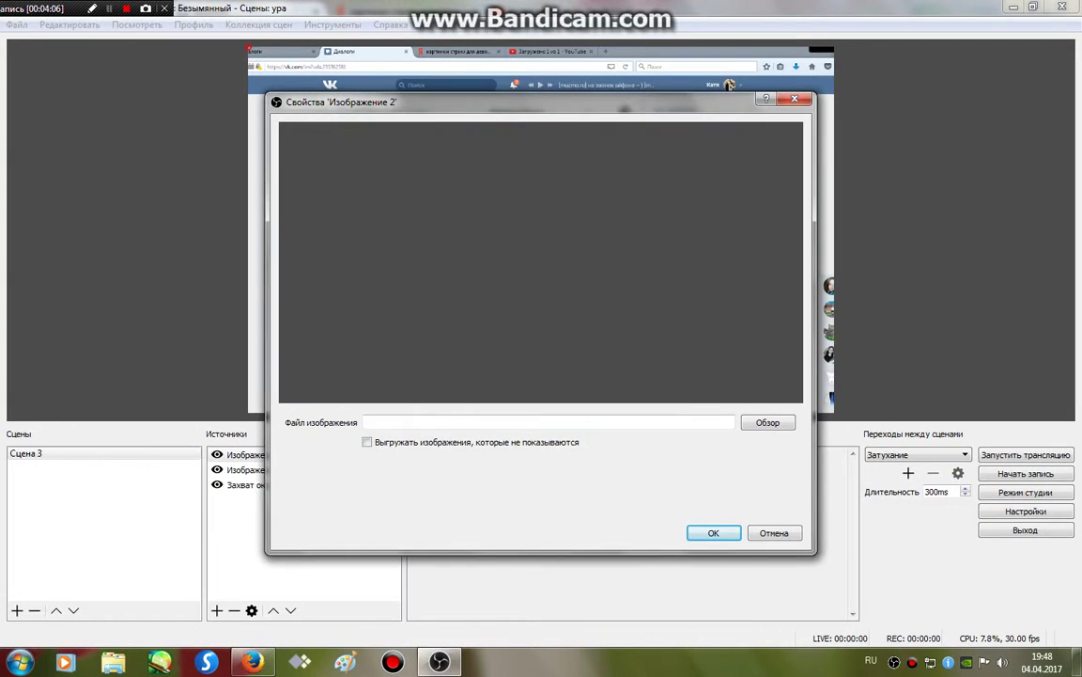
left_click(768, 423)
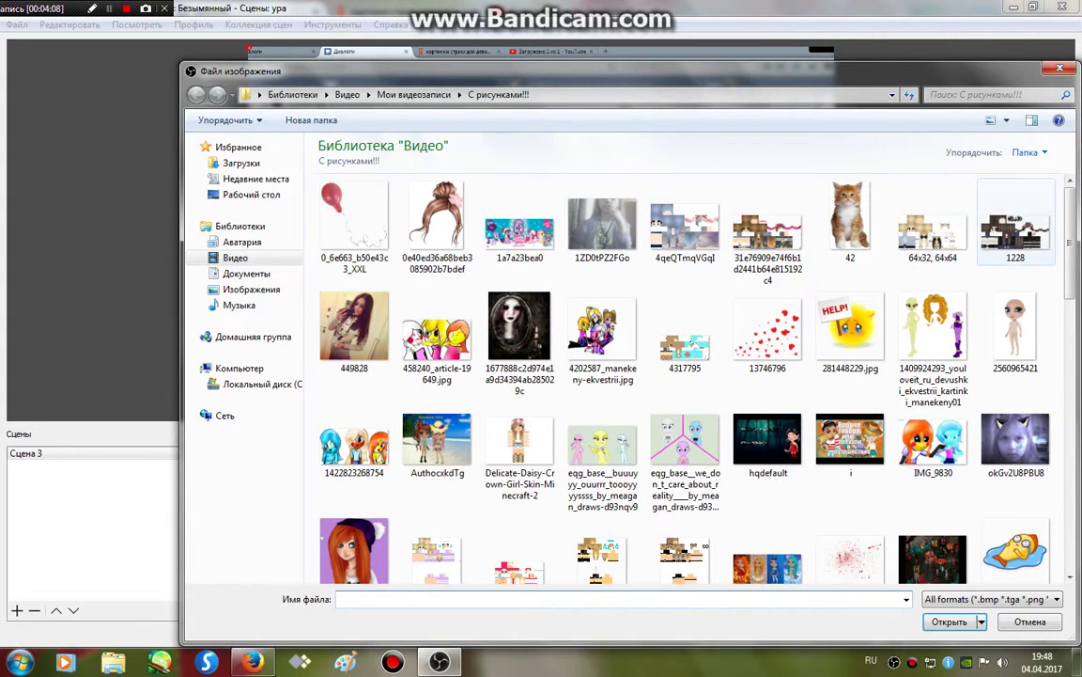
scroll(916, 212, "down", 5)
scroll(917, 211, "down", 5)
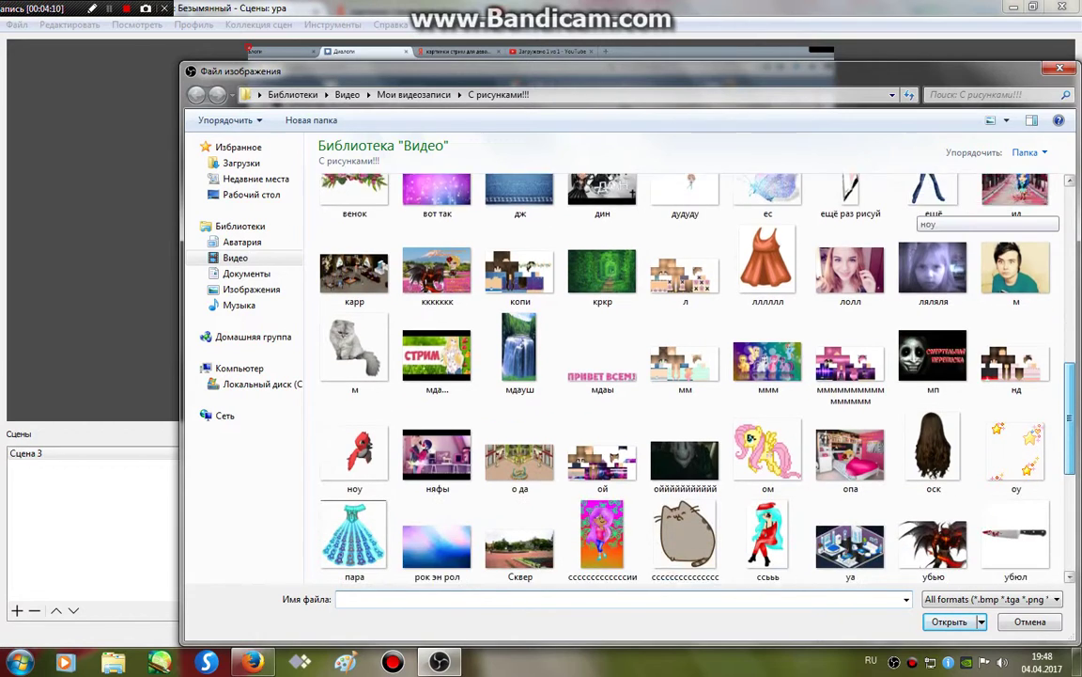
double_click(354, 359)
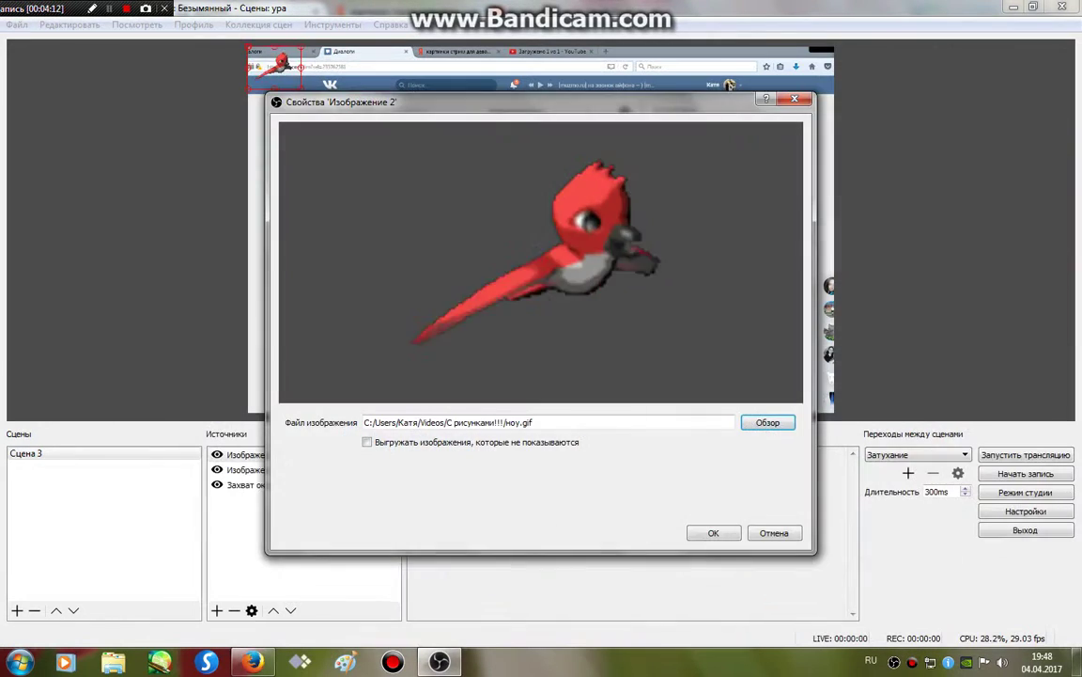
left_click(713, 533)
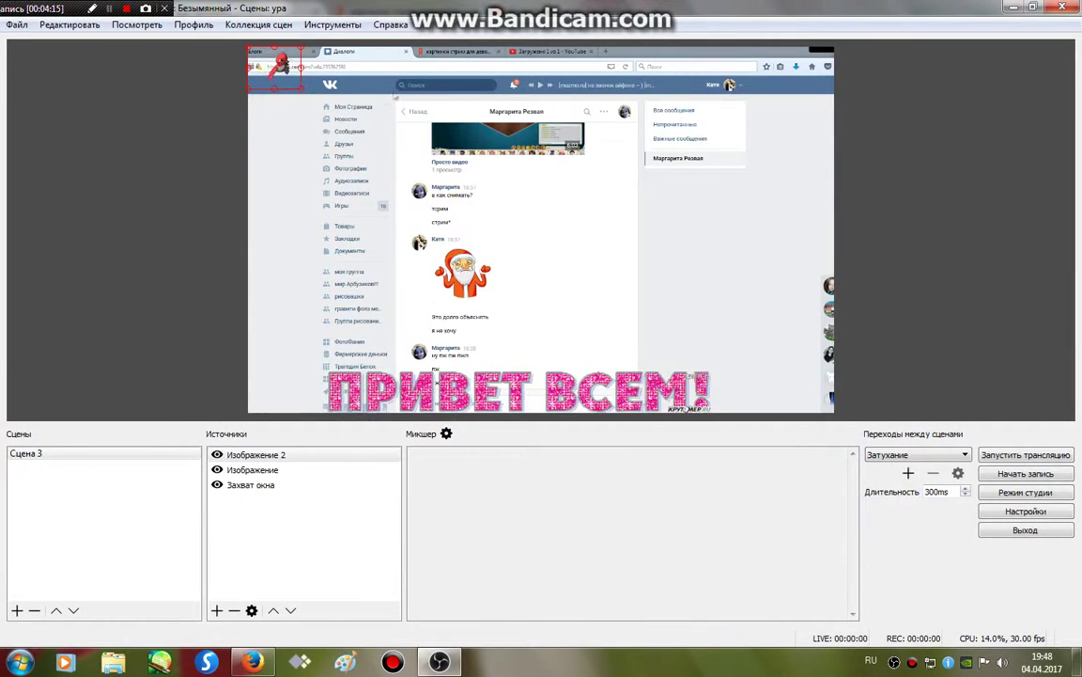
Enlarge the red bird image and place it against the right edge in the canvas's lower part
left_click_drag(280, 66, 578, 159)
left_click_drag(695, 220, 777, 355)
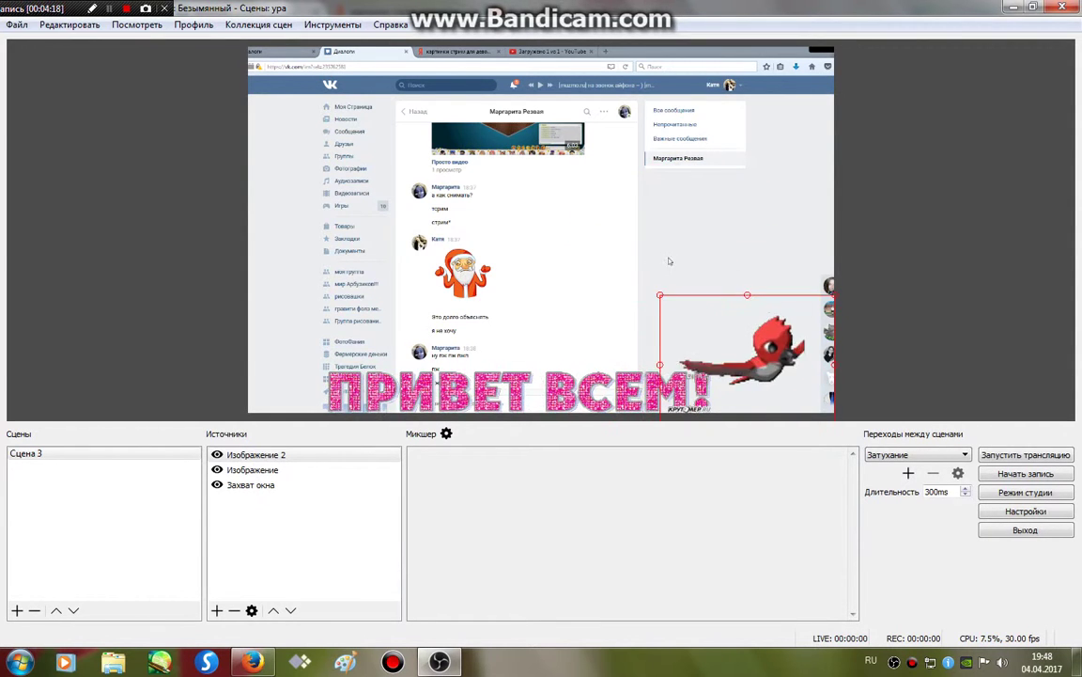
left_click_drag(670, 261, 670, 237)
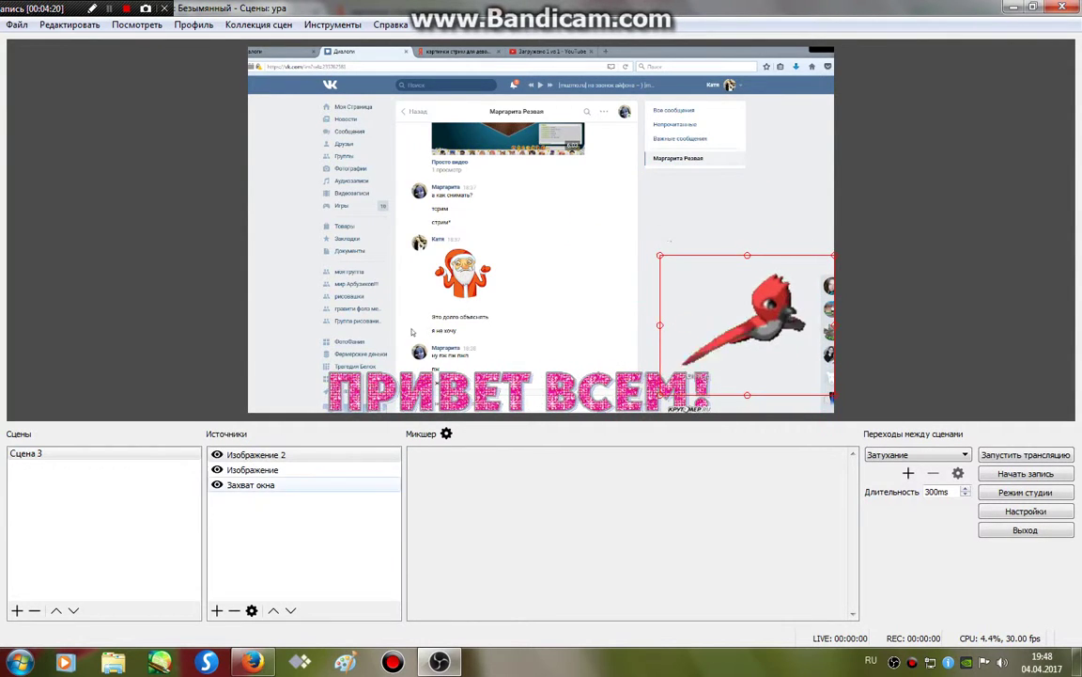
Add a third image source, Изображение 3, using the picture "ещё" of the figure in blue clothes
left_click(217, 610)
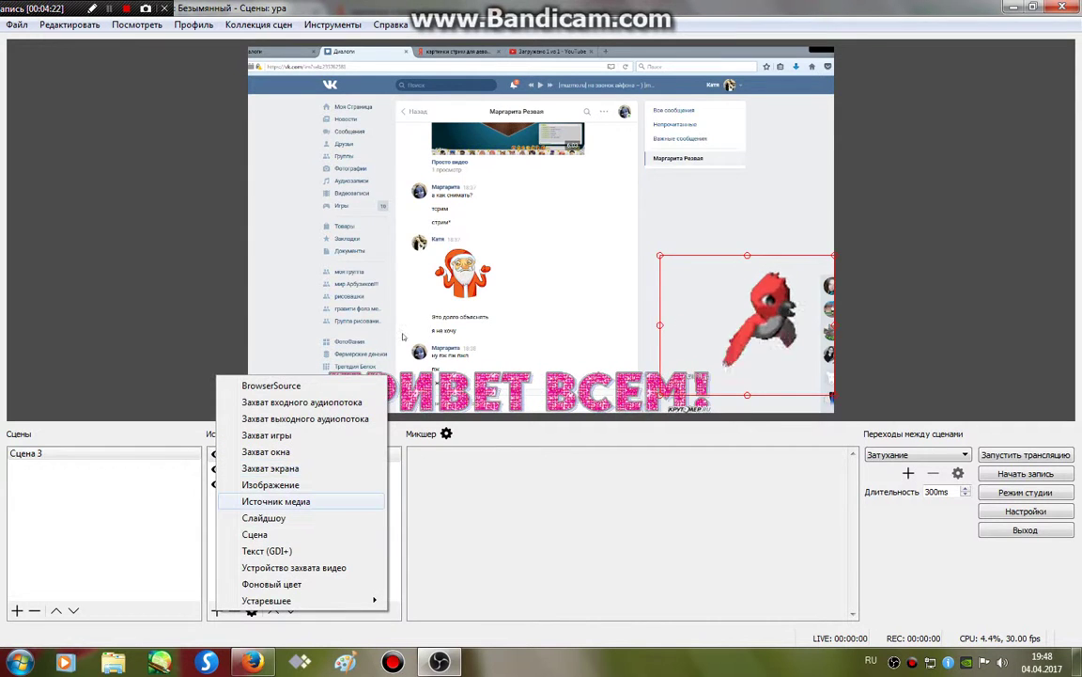
left_click(271, 484)
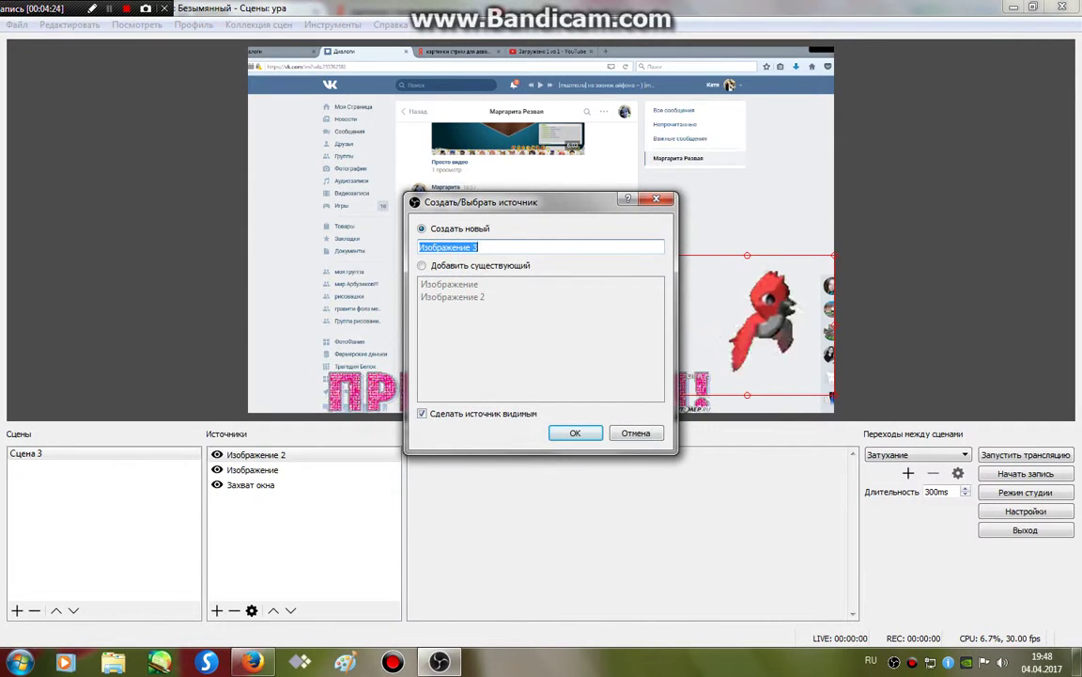
key("Return")
left_click(768, 422)
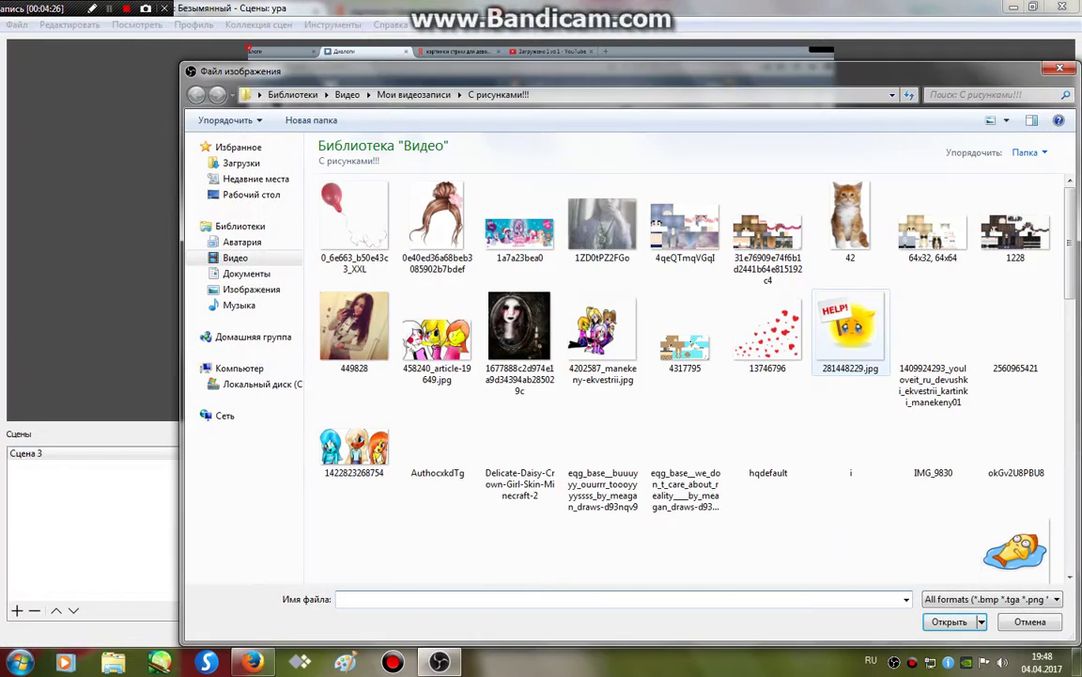
scroll(968, 253, "down", 5)
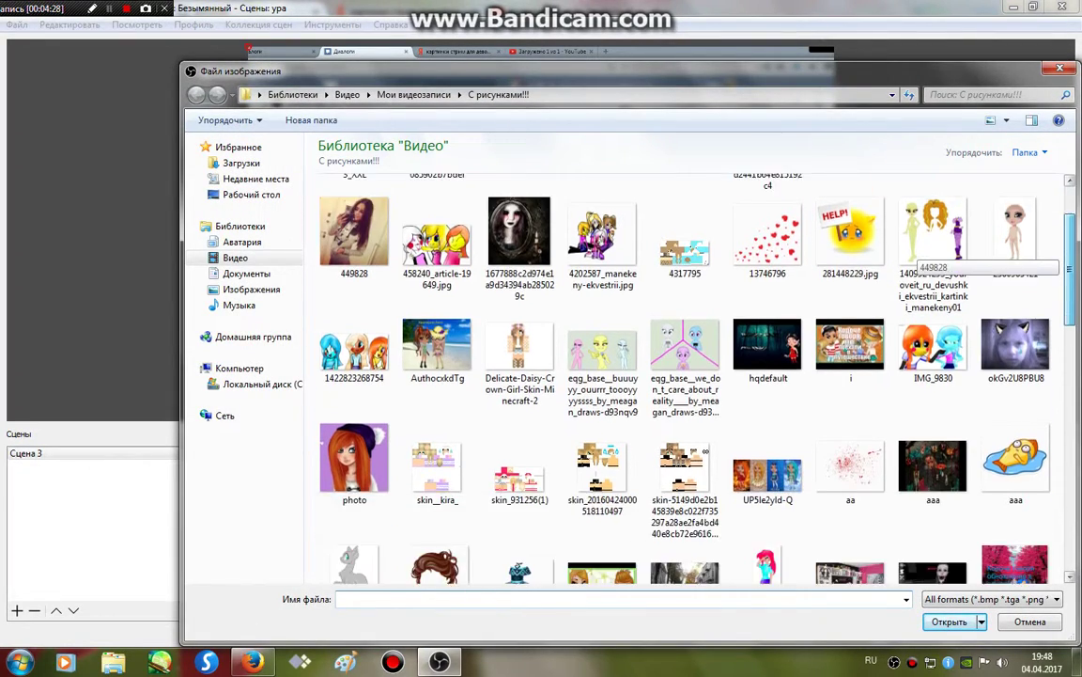
left_click_drag(1069, 344, 1069, 350)
double_click(932, 385)
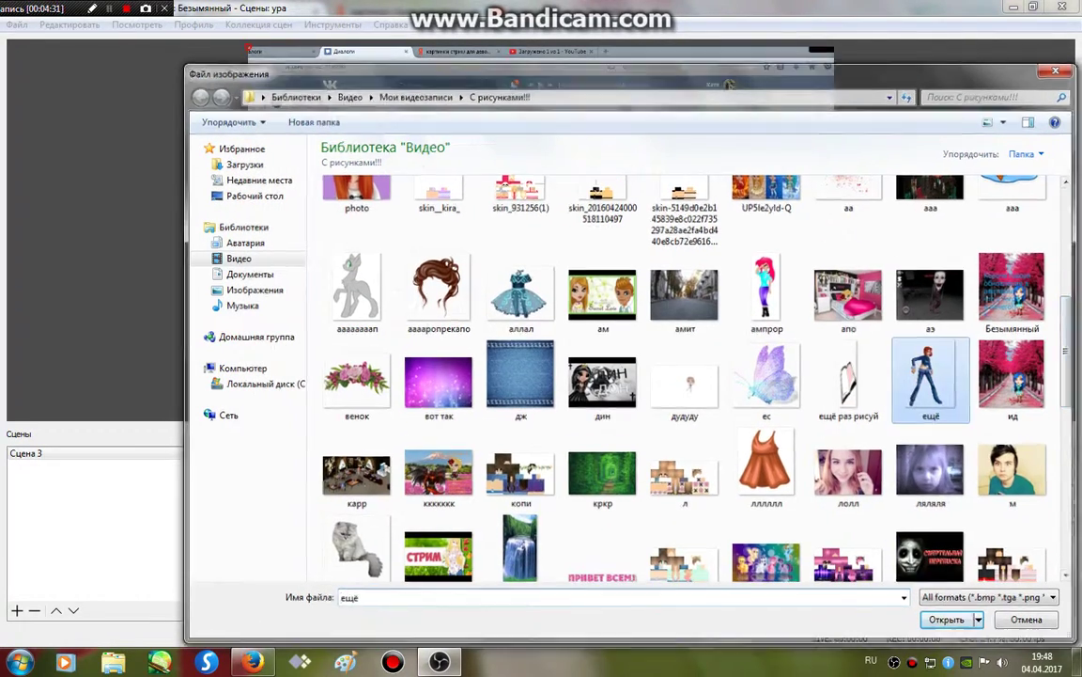
left_click(713, 533)
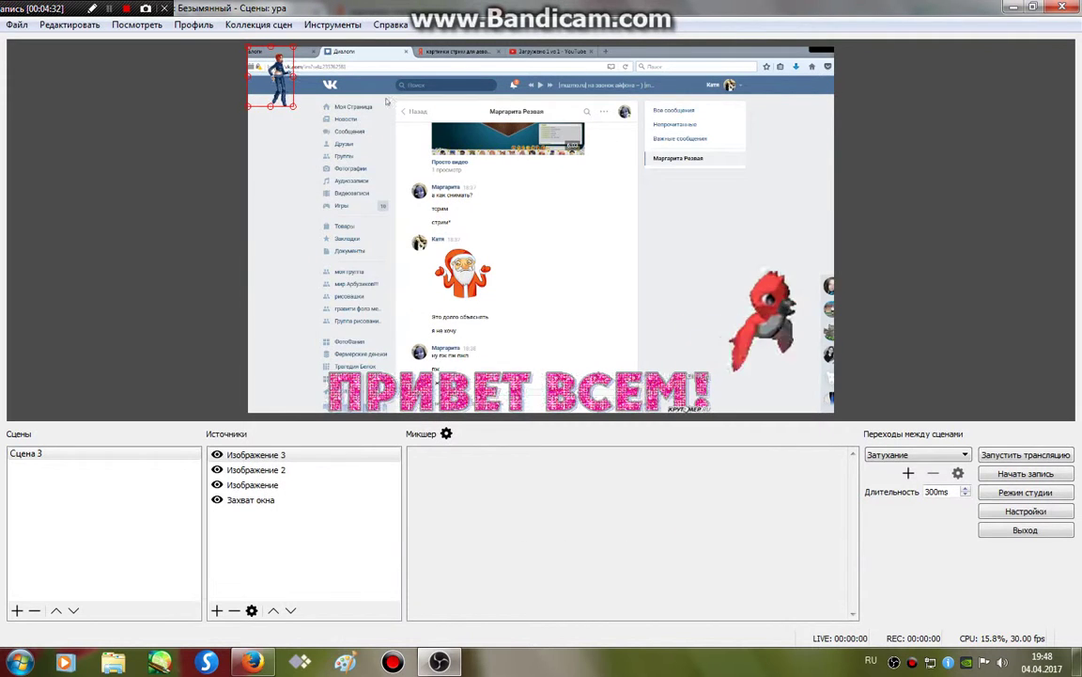
Enlarge the figure in blue clothes and place it in the canvas's lower-right part, moving the red bird away to the left side
left_click_drag(271, 75, 200, 256)
left_click_drag(343, 207, 317, 180)
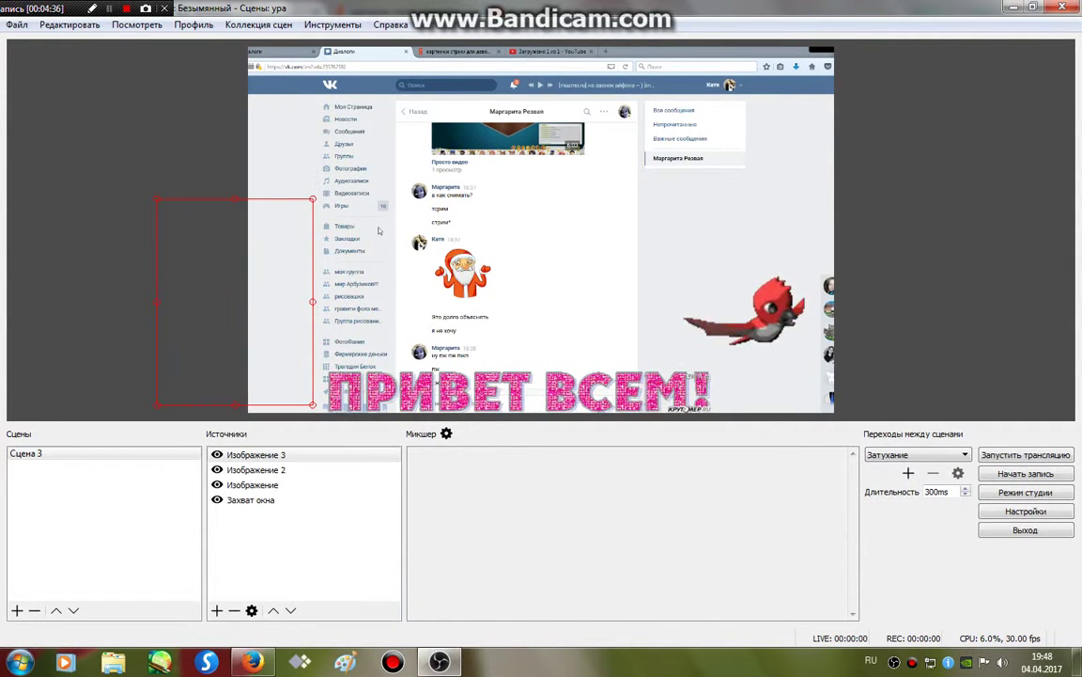
left_click_drag(202, 260, 584, 215)
left_click_drag(731, 255, 328, 150)
left_click_drag(533, 176, 668, 219)
Place the "ПРИВЕТ ВСЕМ!" image near the canvas's top edge and the red bird along the bottom edge, beside the figure in blue clothes
left_click_drag(366, 202, 353, 294)
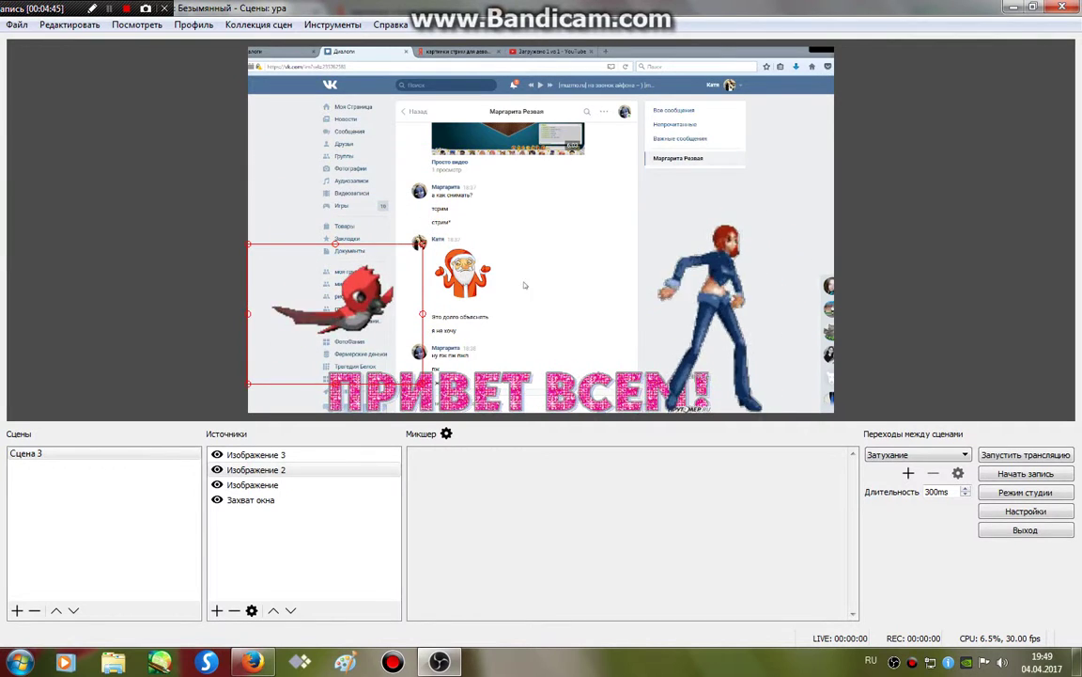
left_click_drag(526, 390, 546, 108)
left_click_drag(347, 299, 629, 352)
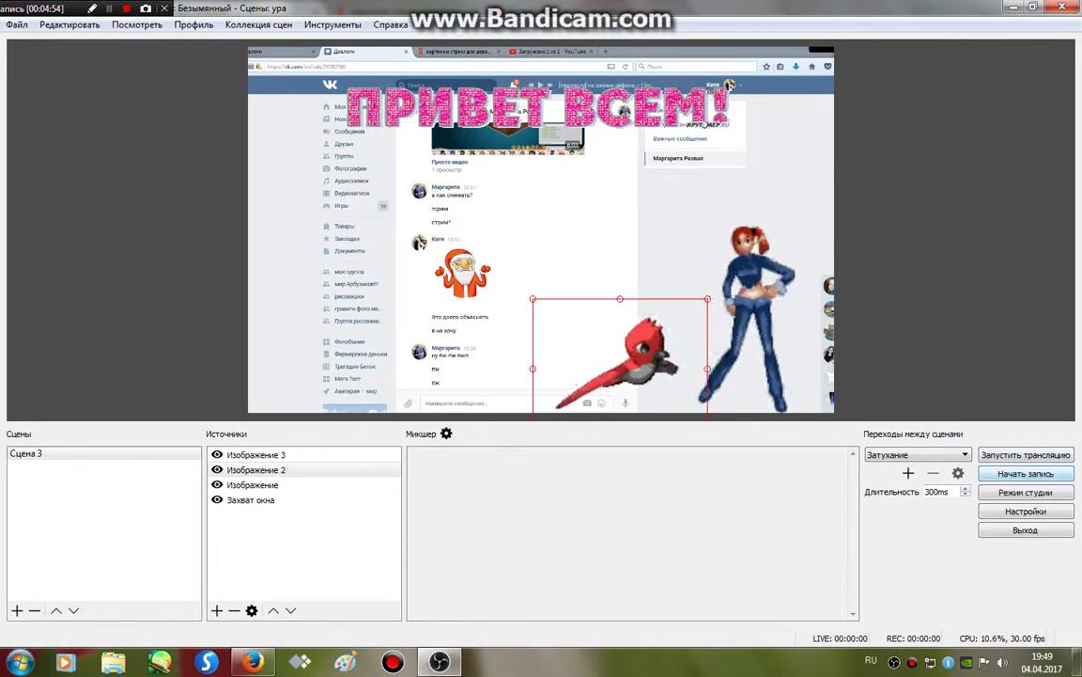
Move the four recordings dated 2017-04-03 and 2017-04-04 from the folder "Мои видеозаписи" to the desktop, and close the folder
left_click(1013, 8)
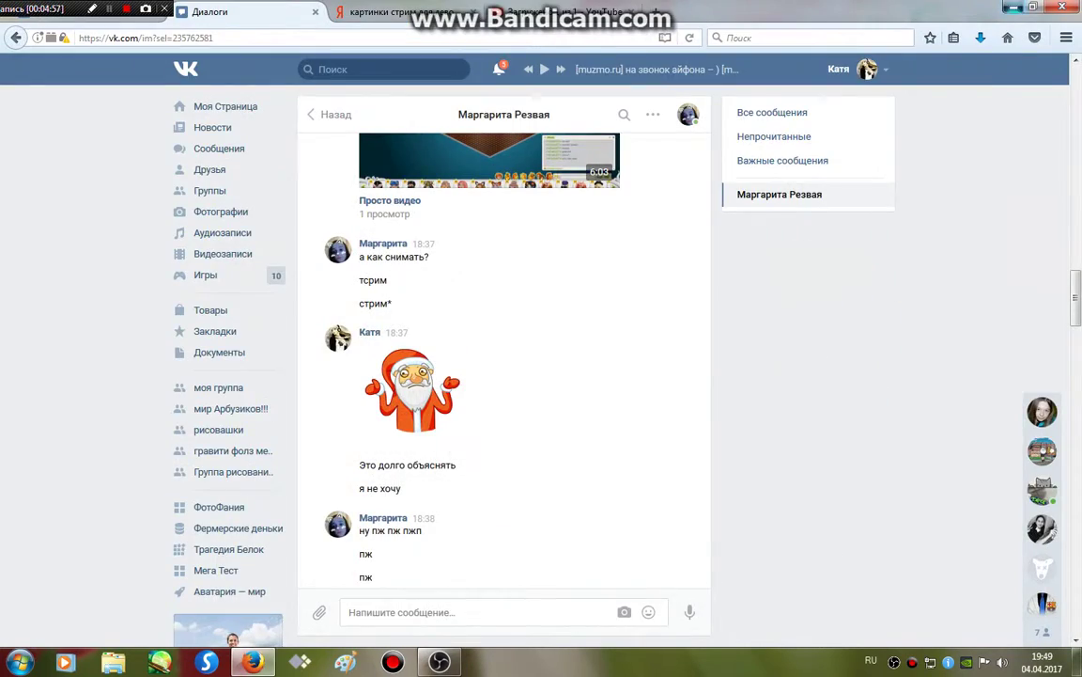
left_click(1013, 8)
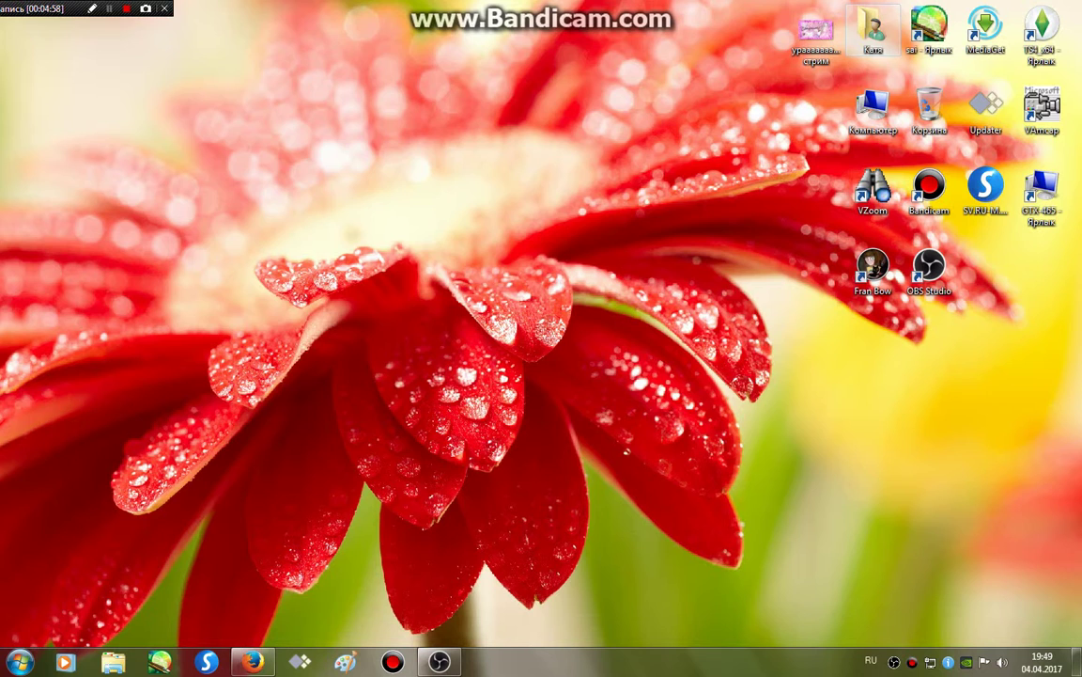
double_click(873, 30)
double_click(698, 121)
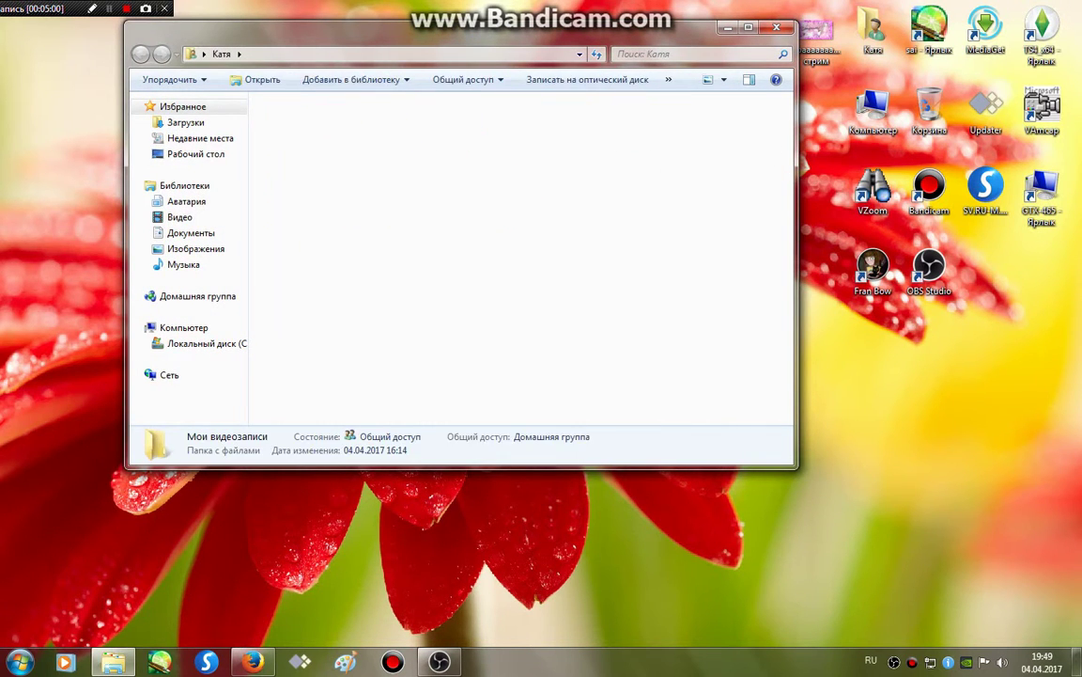
left_click_drag(731, 143, 989, 278)
left_click_drag(386, 242, 1024, 282)
left_click_drag(298, 242, 1025, 343)
left_click_drag(731, 141, 984, 350)
left_click(776, 27)
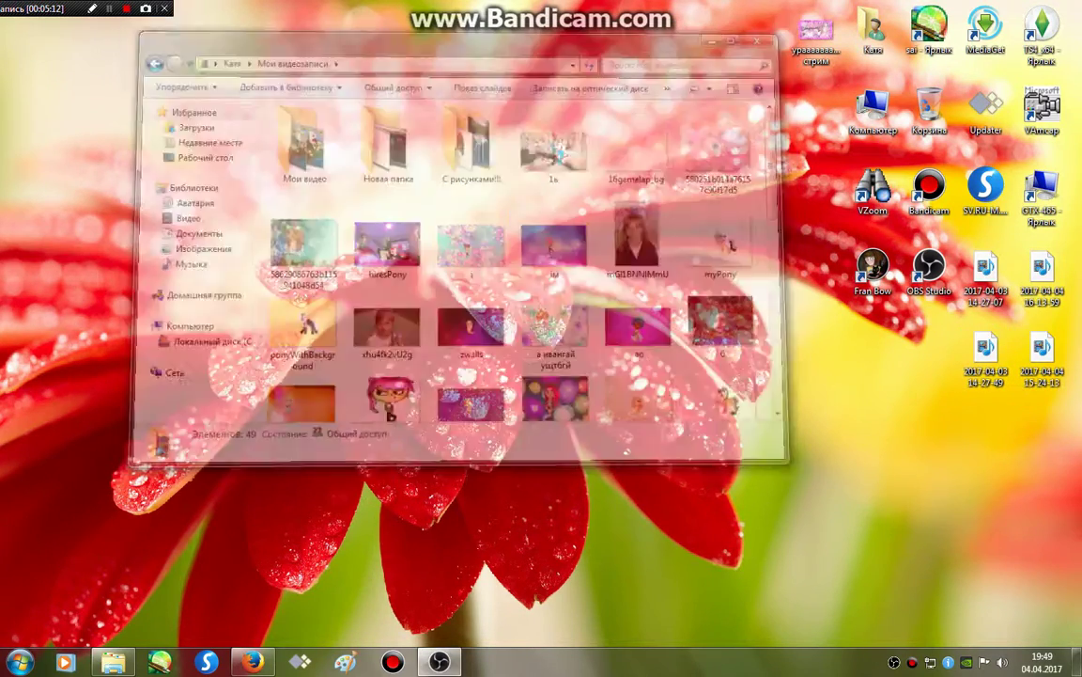
Switch back to OBS Studio and leave no source selected on the canvas
left_click(439, 661)
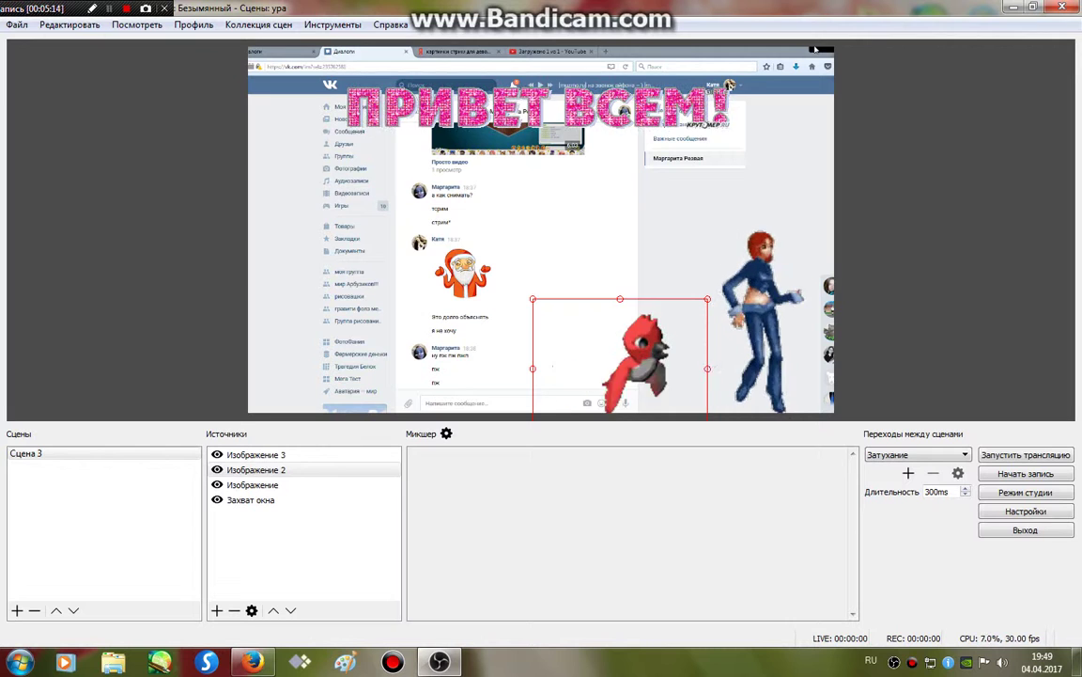
left_click(597, 237)
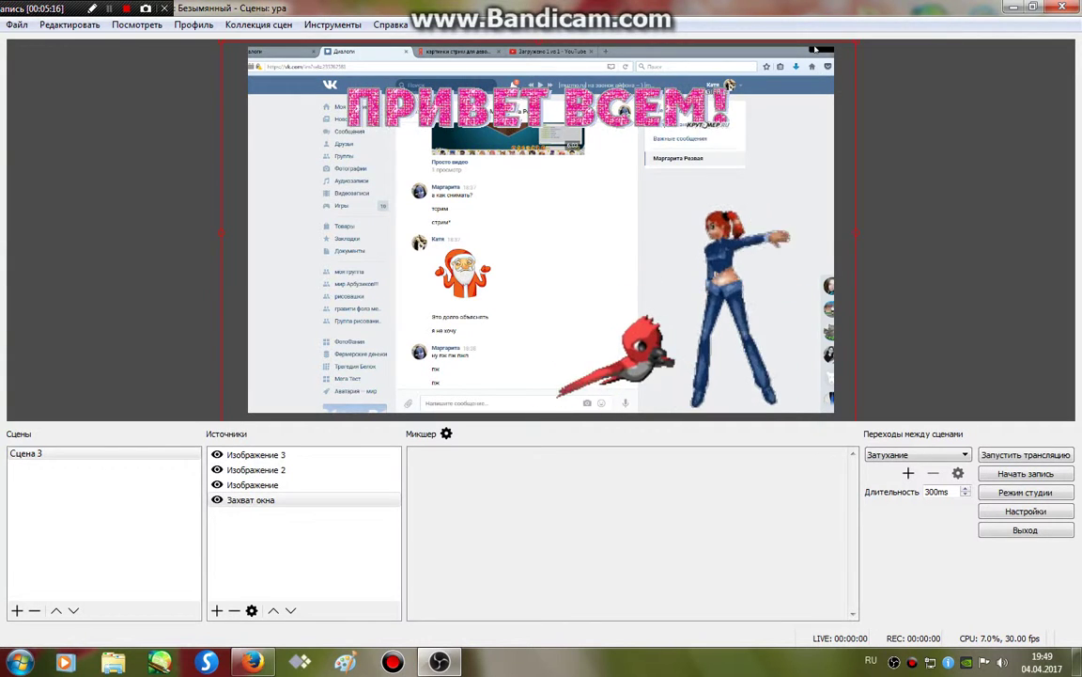
left_click(966, 231)
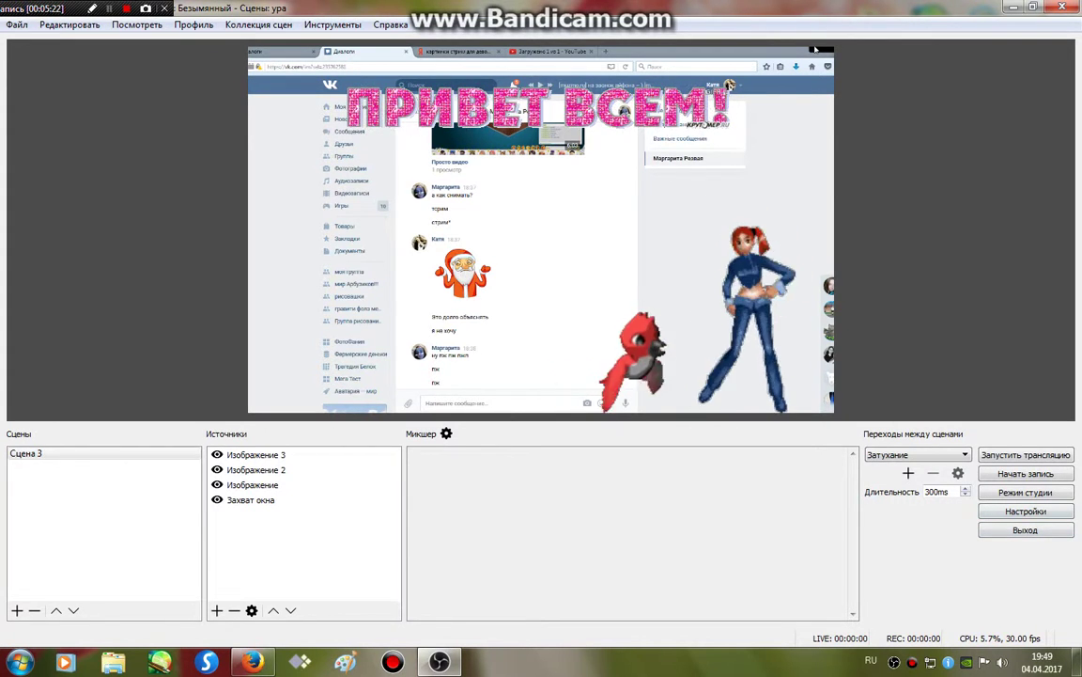
right_click(100, 474)
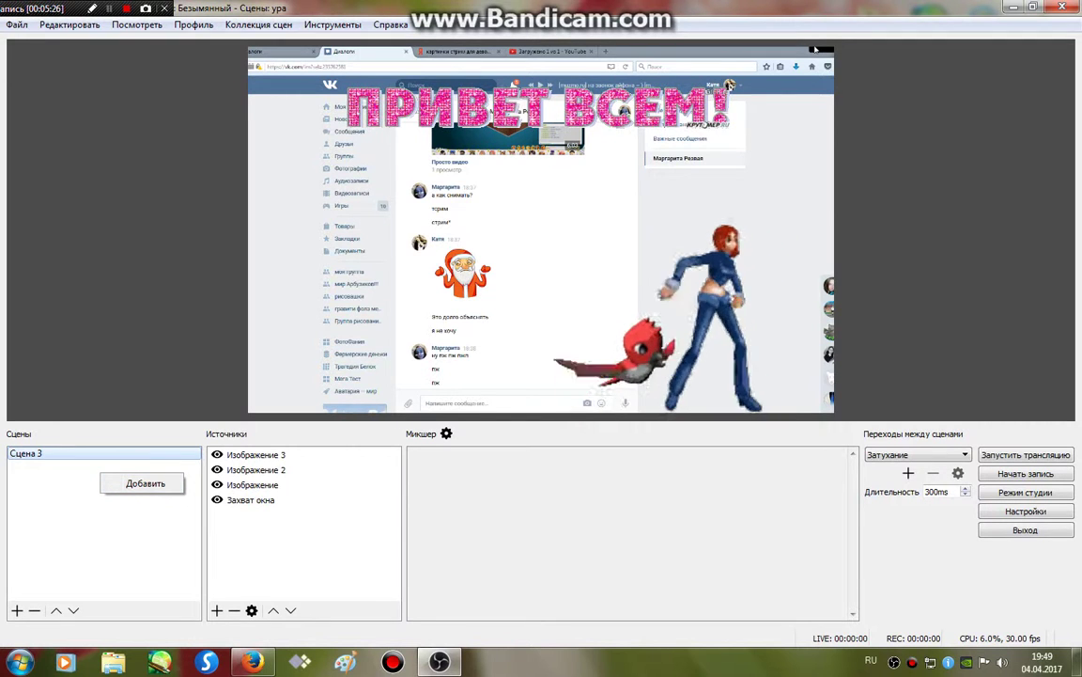
left_click(146, 483)
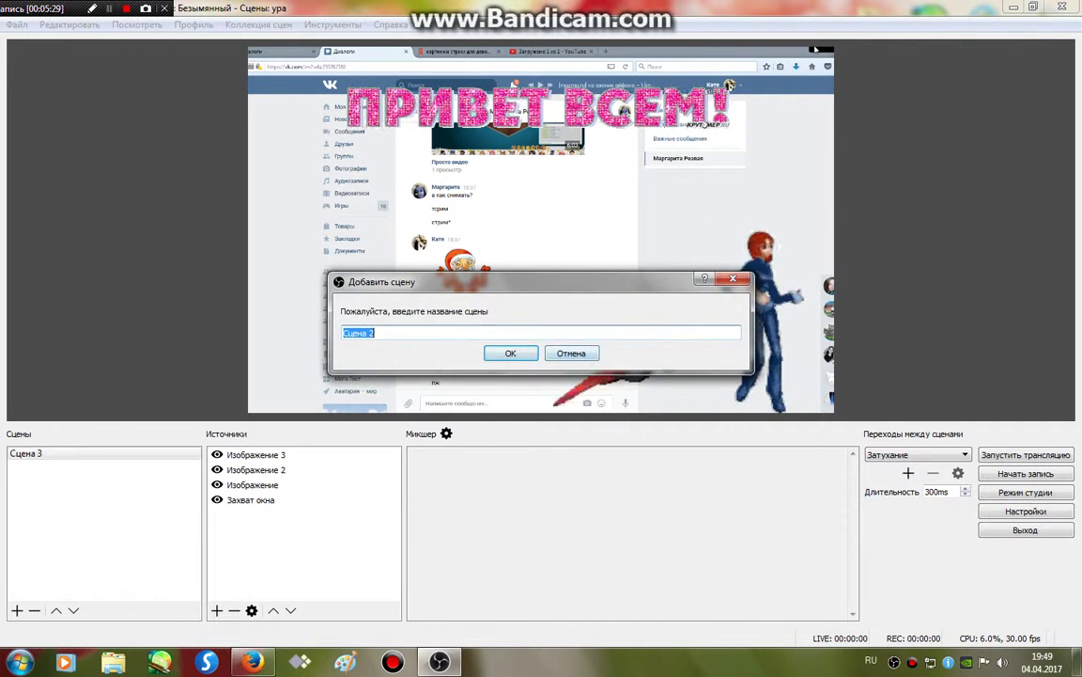
key("Escape")
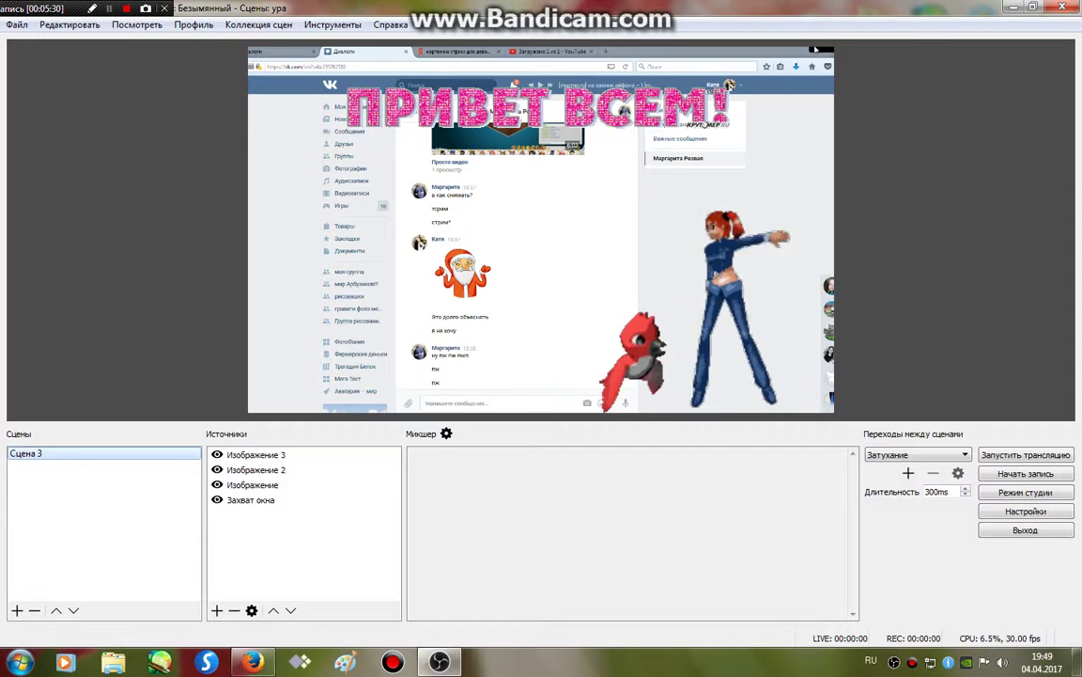
Add a fourth image source, Изображение 4, using the yellow pony picture он.gif from the folder "С рисунками!!!"
right_click(290, 509)
mouse_move(336, 518)
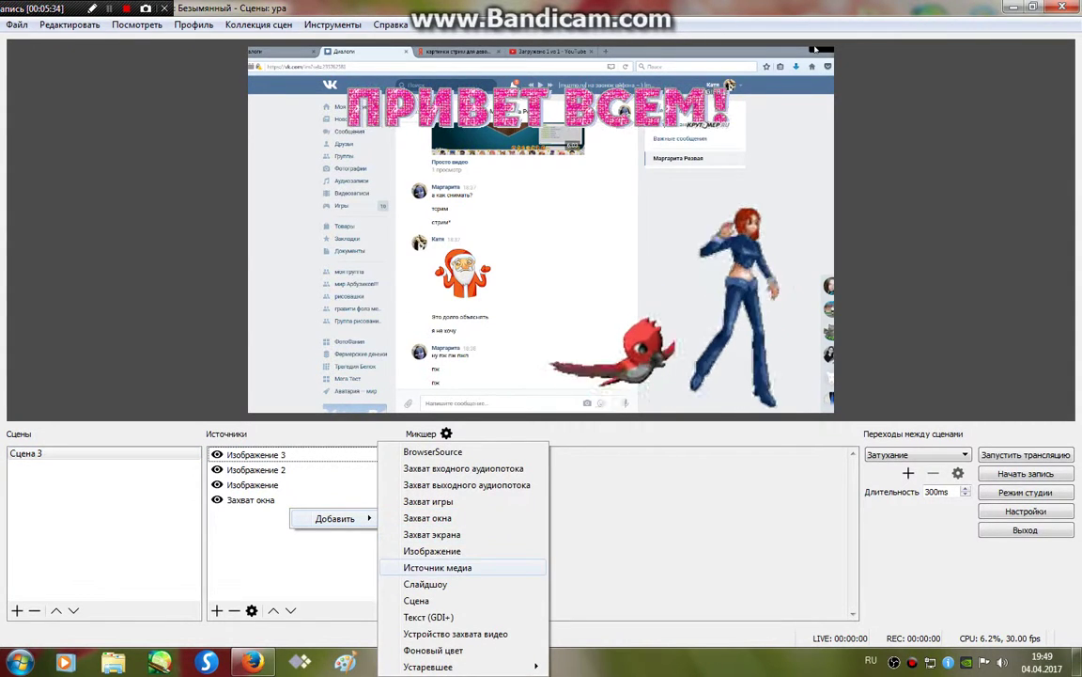
left_click(432, 550)
left_click(575, 432)
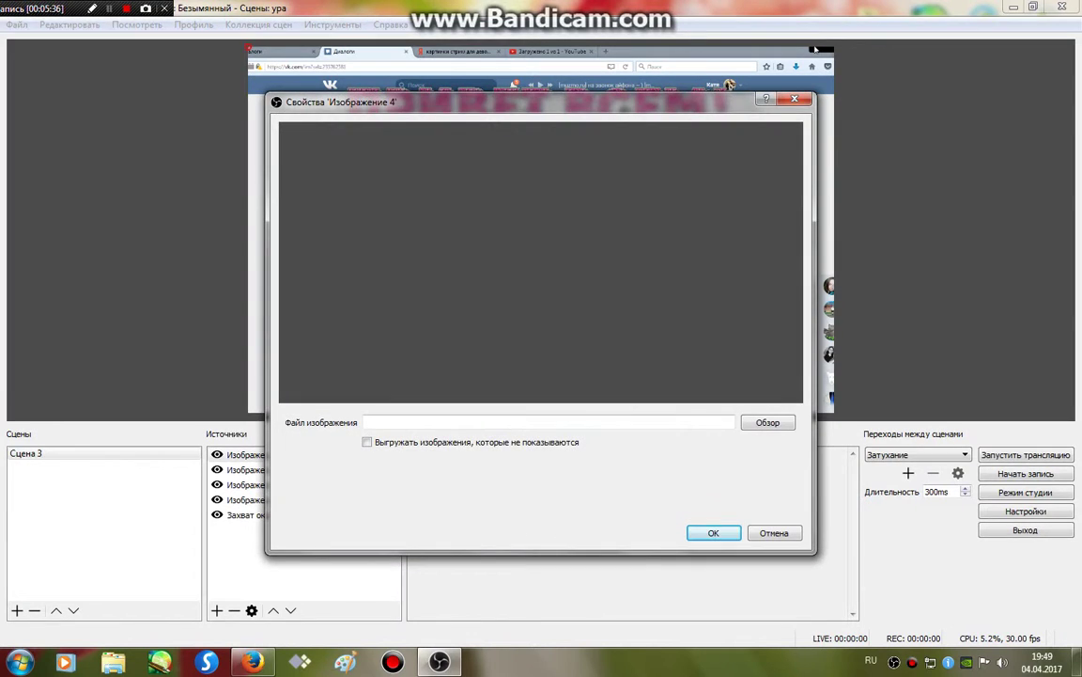
left_click(768, 423)
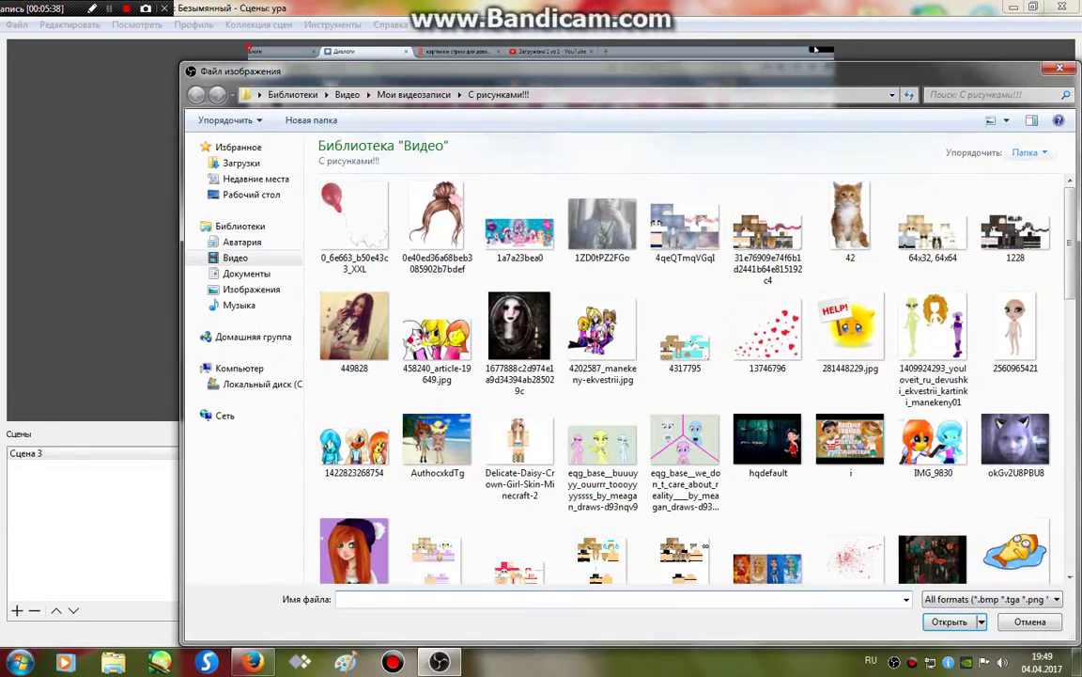
scroll(686, 376, "down", 6)
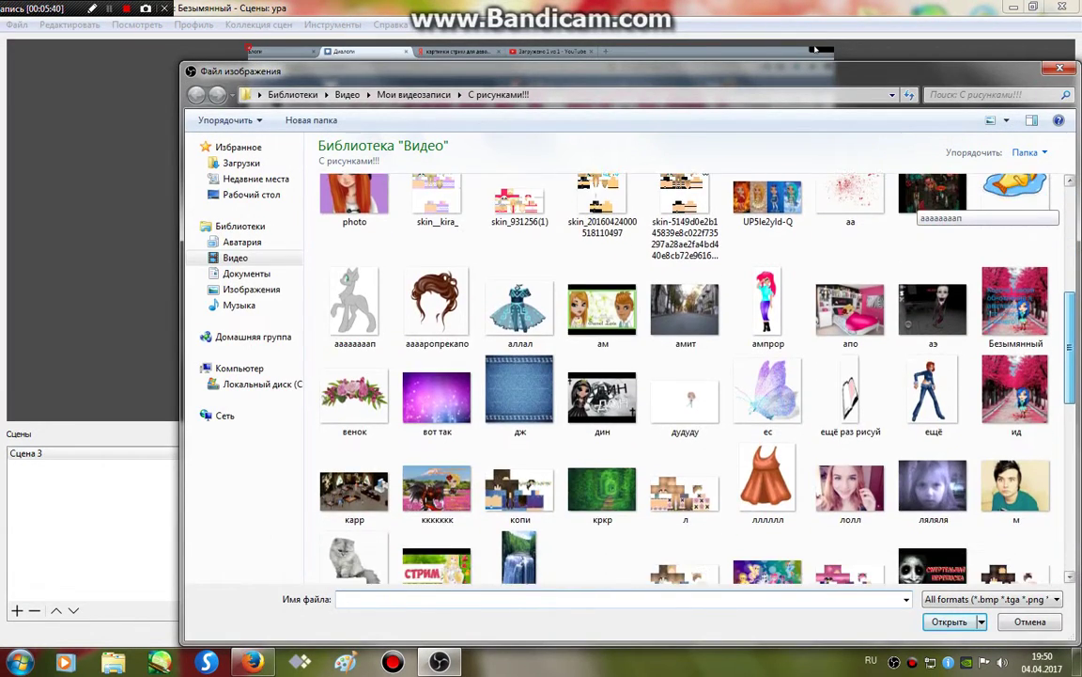
scroll(686, 375, "down", 4)
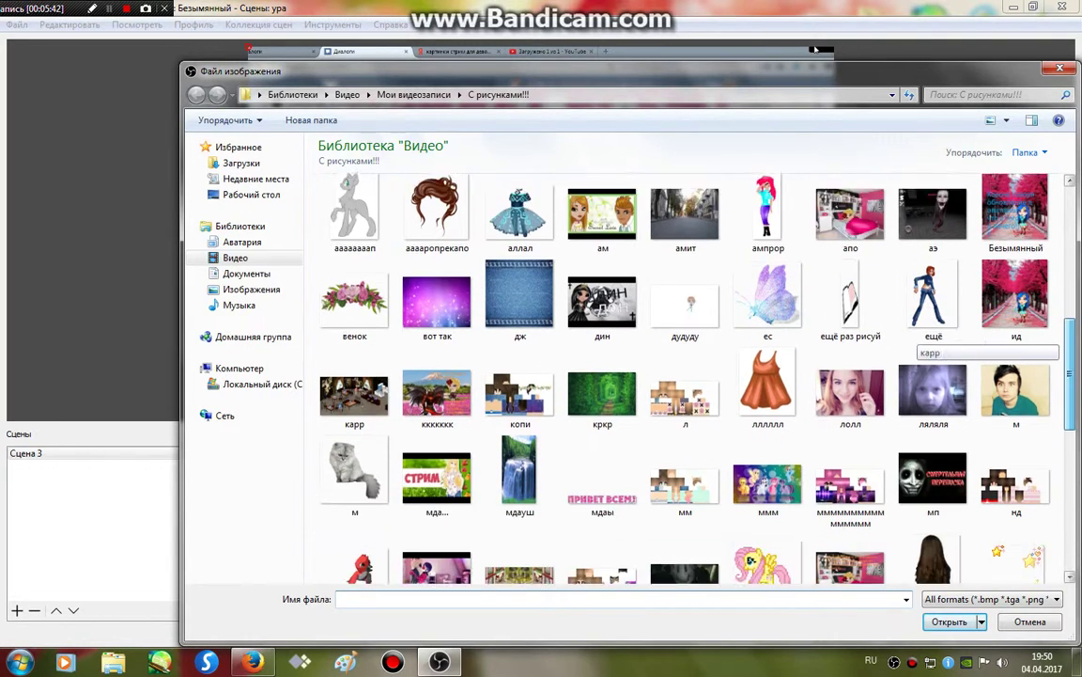
double_click(768, 446)
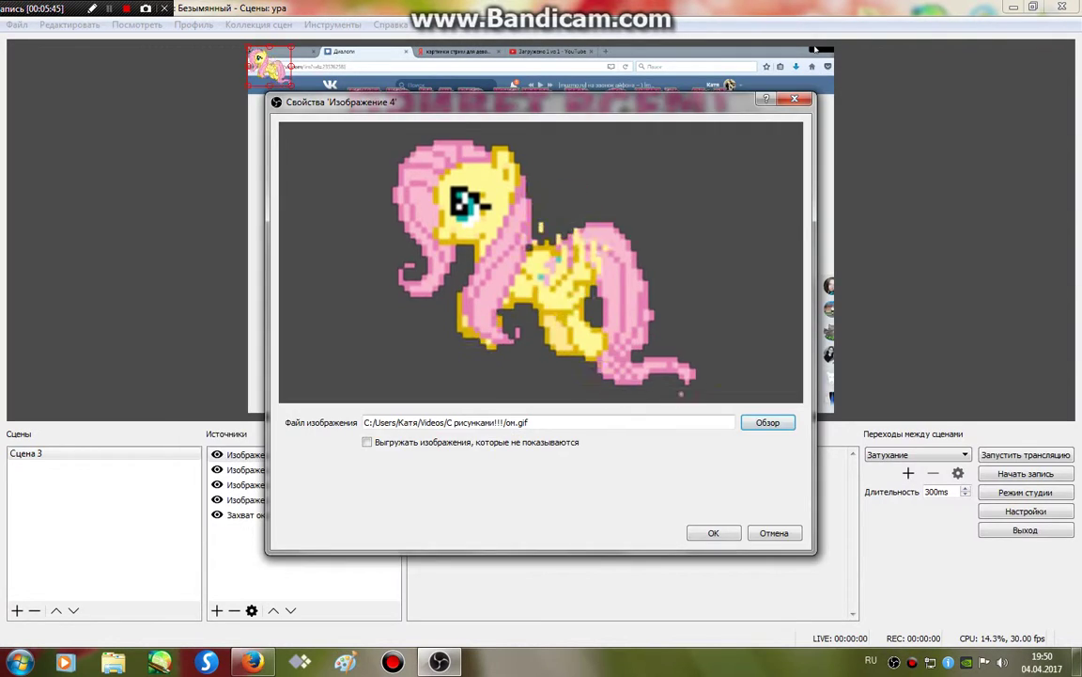
left_click(713, 532)
Enlarge the yellow pony image, place it in the canvas's lower-left part, and deselect it
left_click_drag(269, 67, 266, 211)
left_click_drag(369, 307, 387, 333)
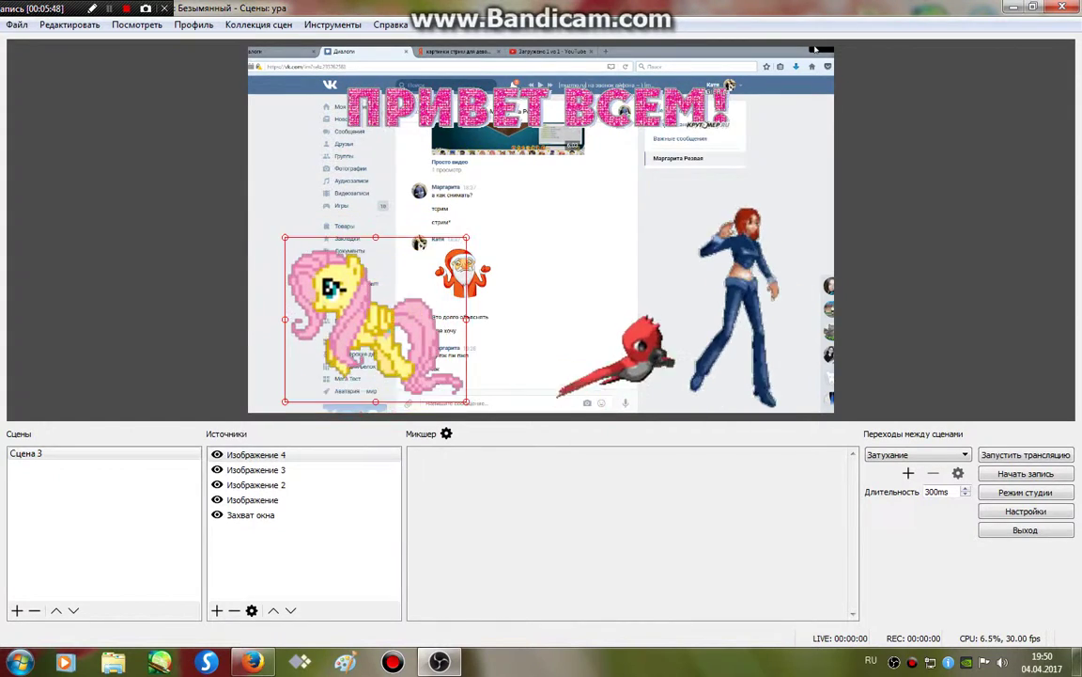
left_click(178, 315)
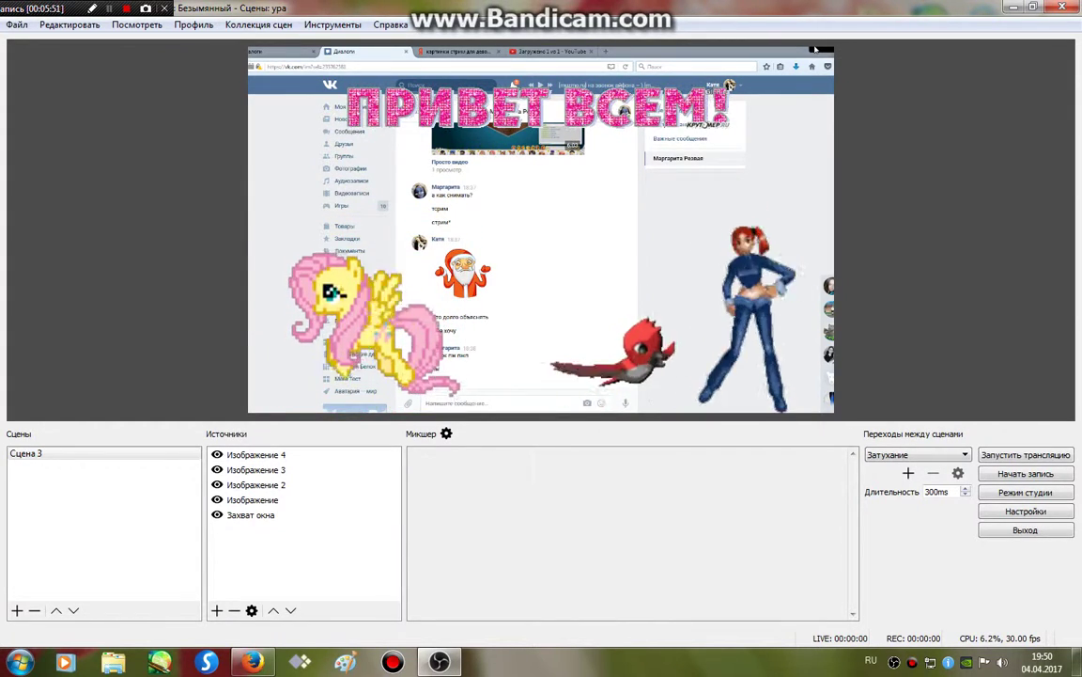